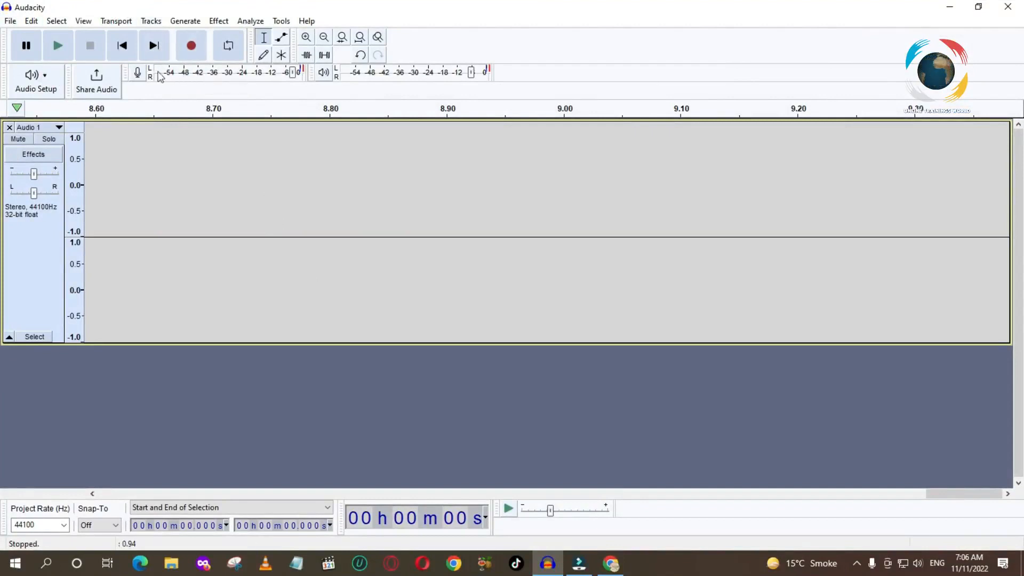
Rearrange the toolbars so the level meters, Share Audio and Audio Setup sit in one row with the editing tools
drag(127, 78, 391, 44)
drag(128, 78, 393, 59)
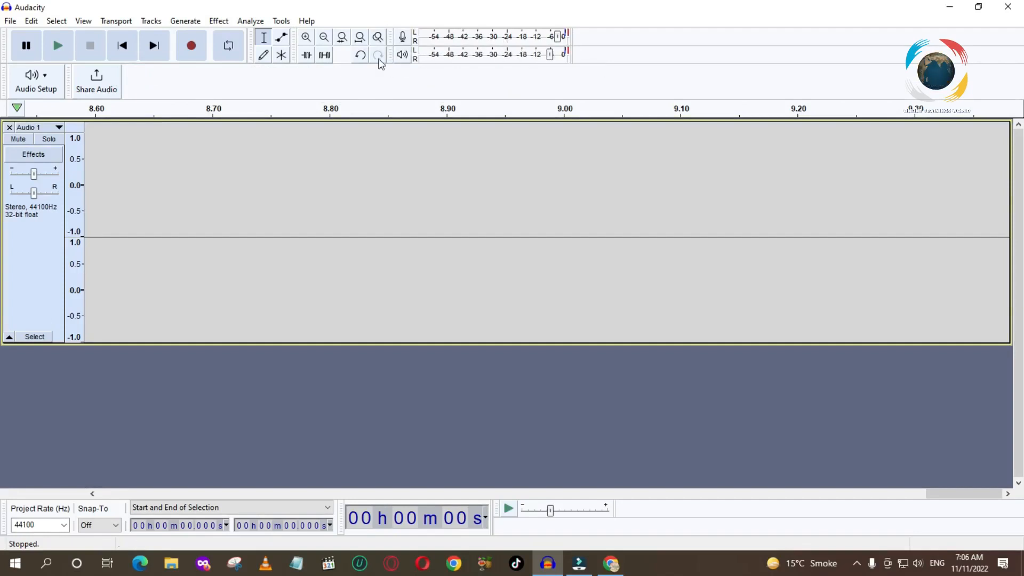
drag(14, 91, 418, 101)
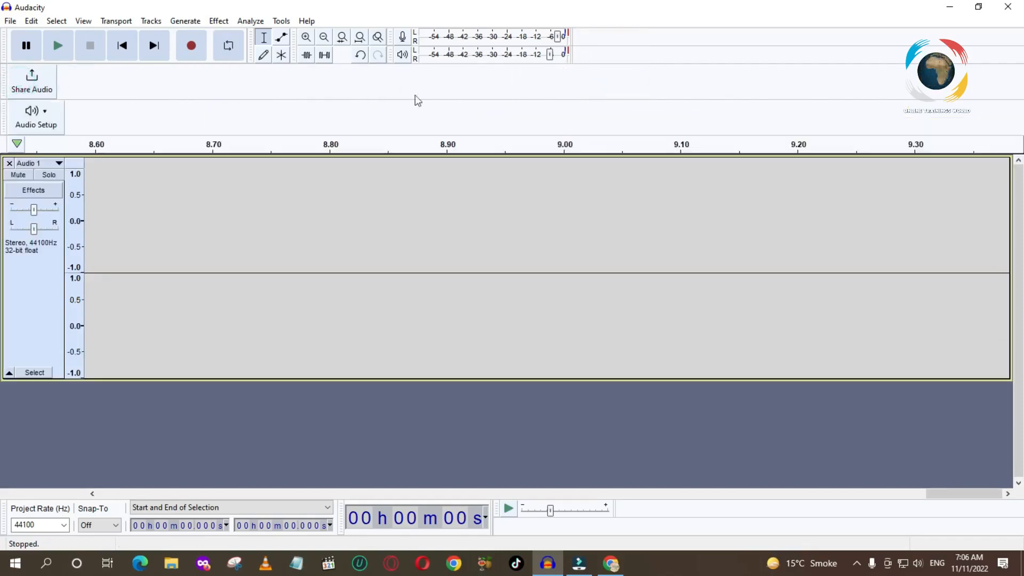
drag(3, 118, 576, 43)
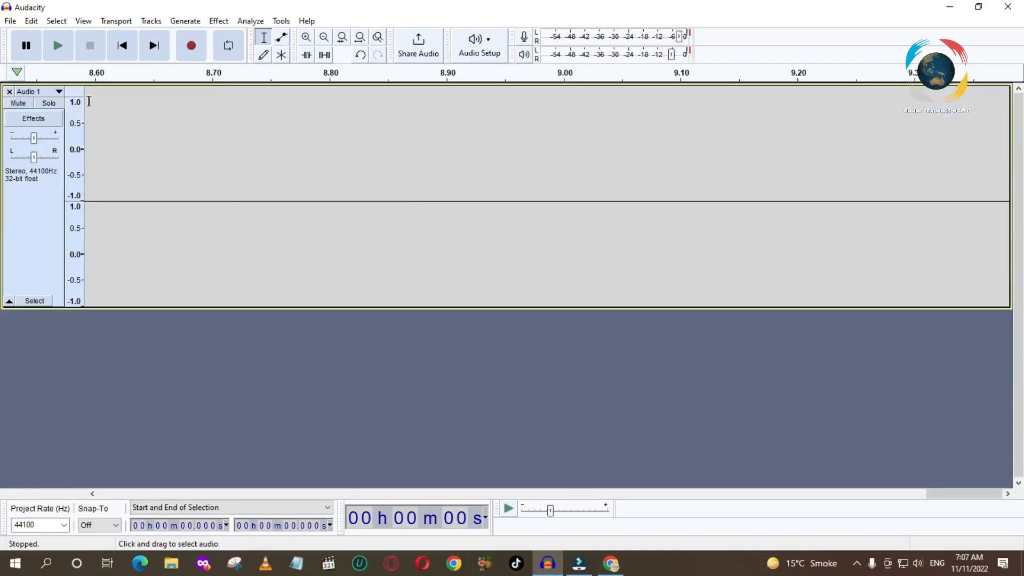
Examine the file commands and the audio setup options, including the available recording devices
click(11, 23)
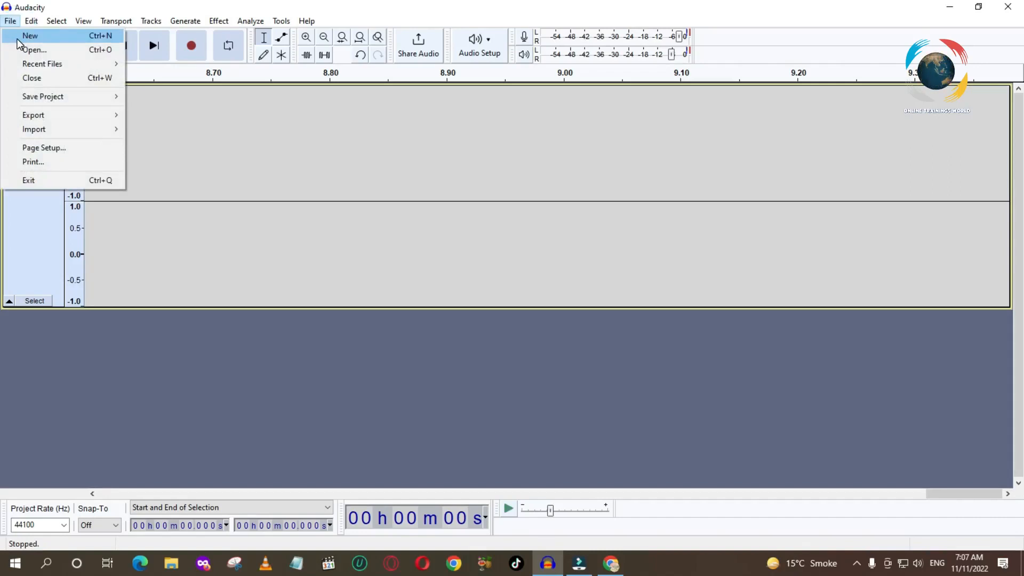
click(125, 6)
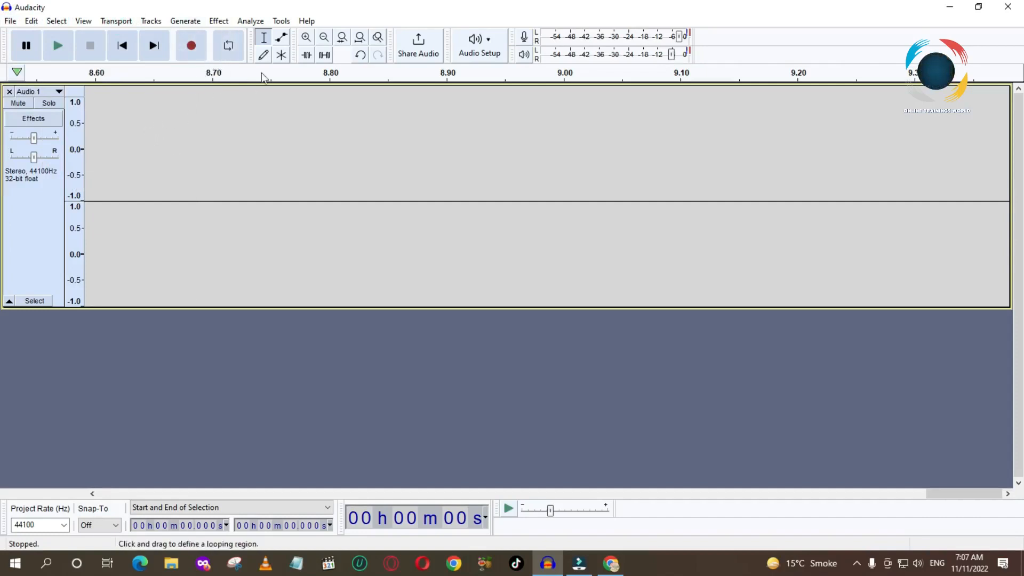
click(462, 54)
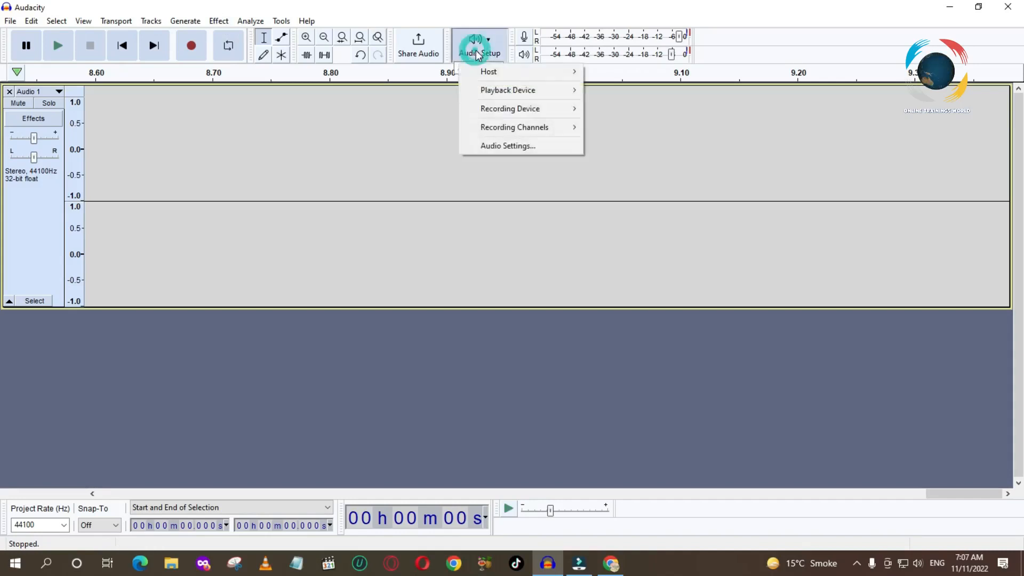
mouse_move(504, 128)
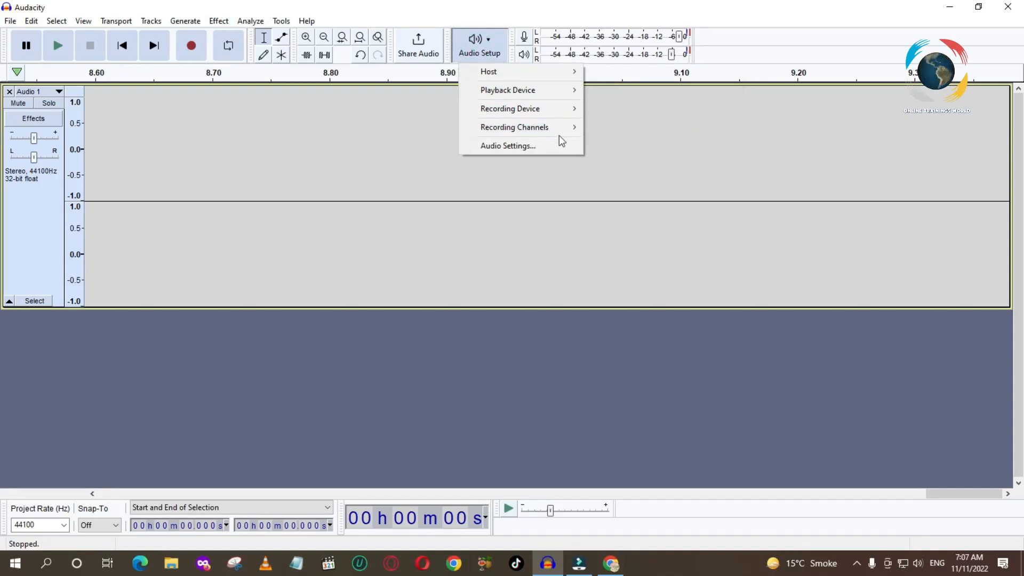
mouse_move(514, 110)
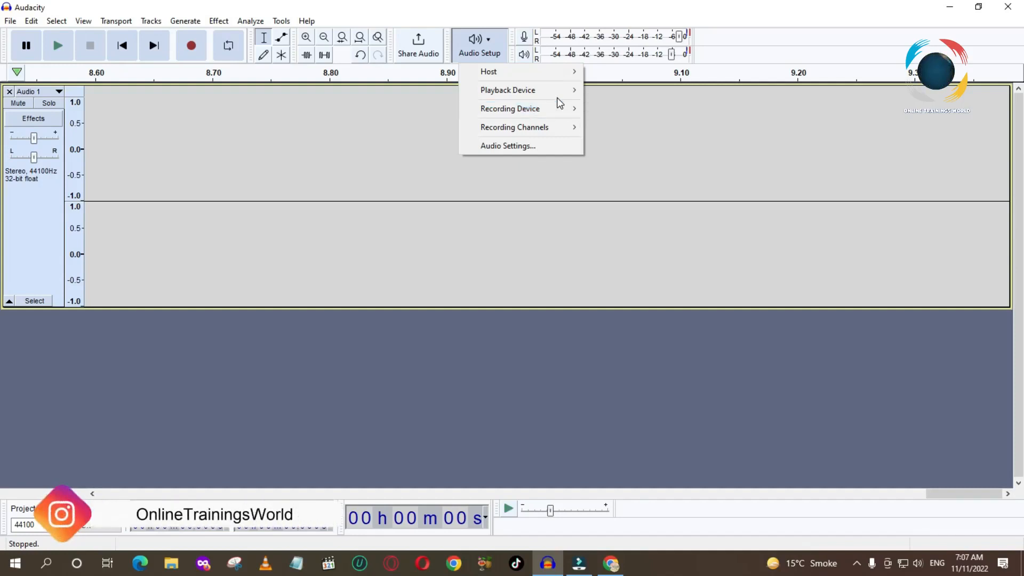
mouse_move(561, 96)
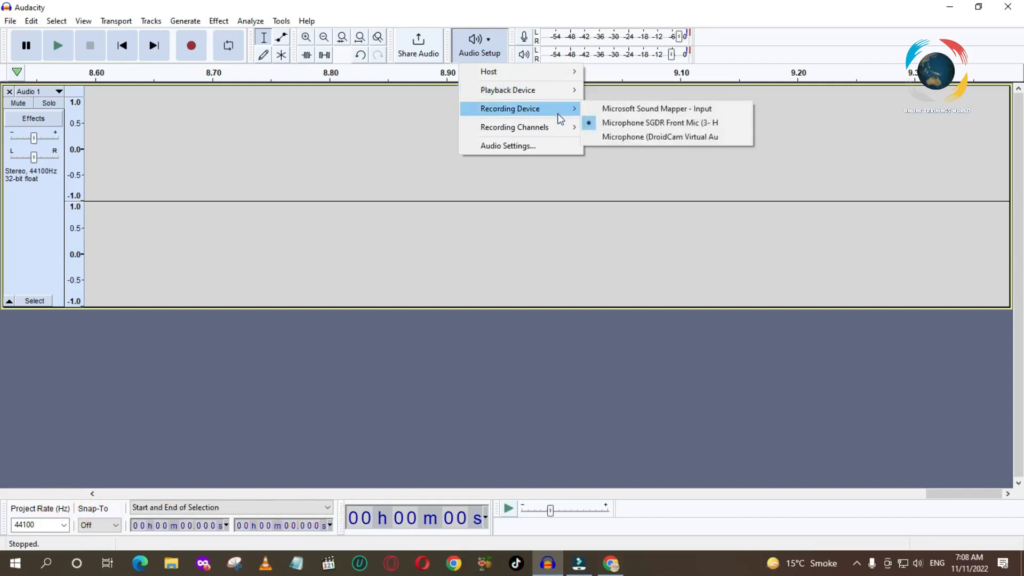
mouse_move(554, 127)
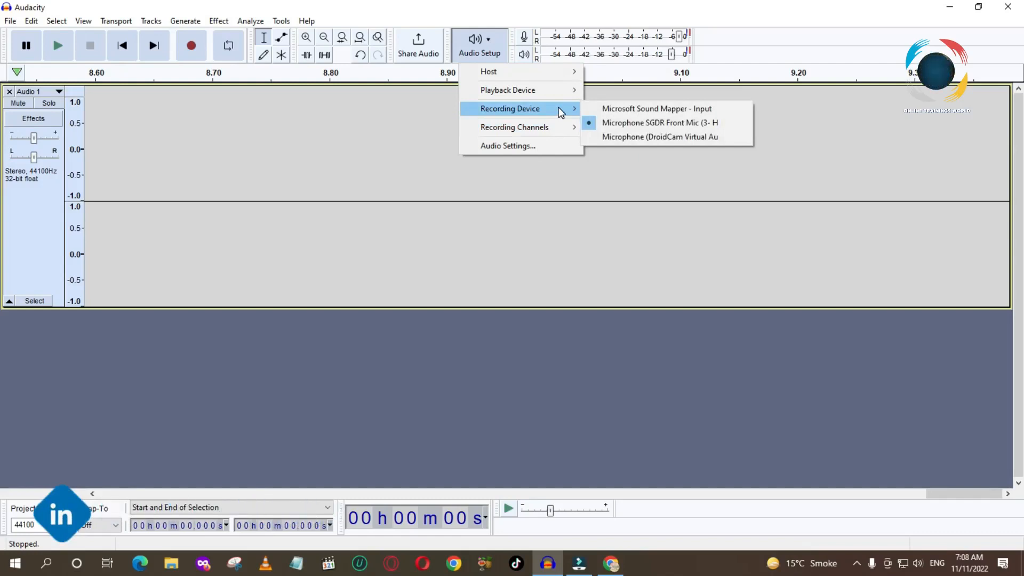
key(Escape)
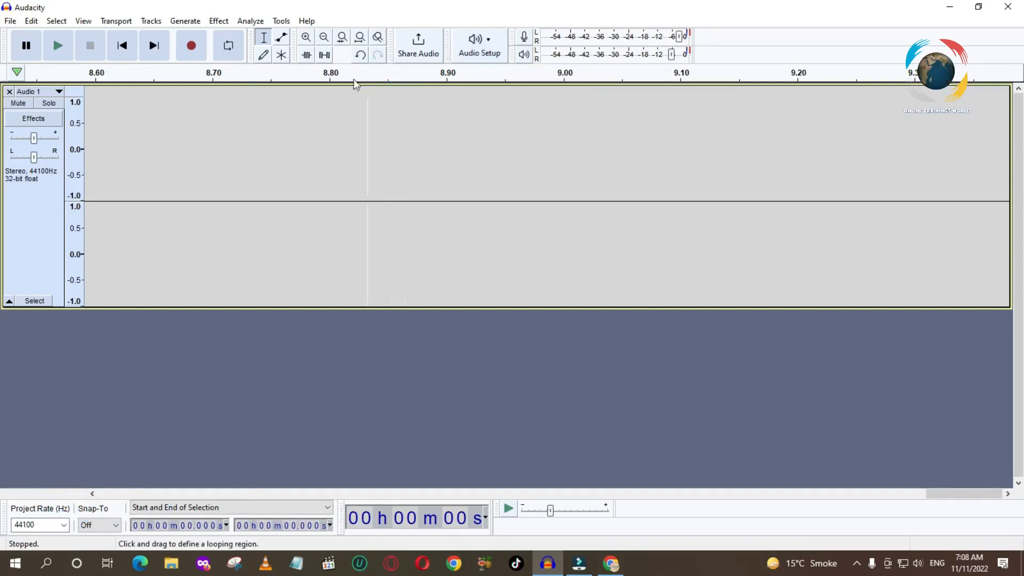
Record about 36 seconds of microphone audio onto a new track and stop the recording
click(192, 46)
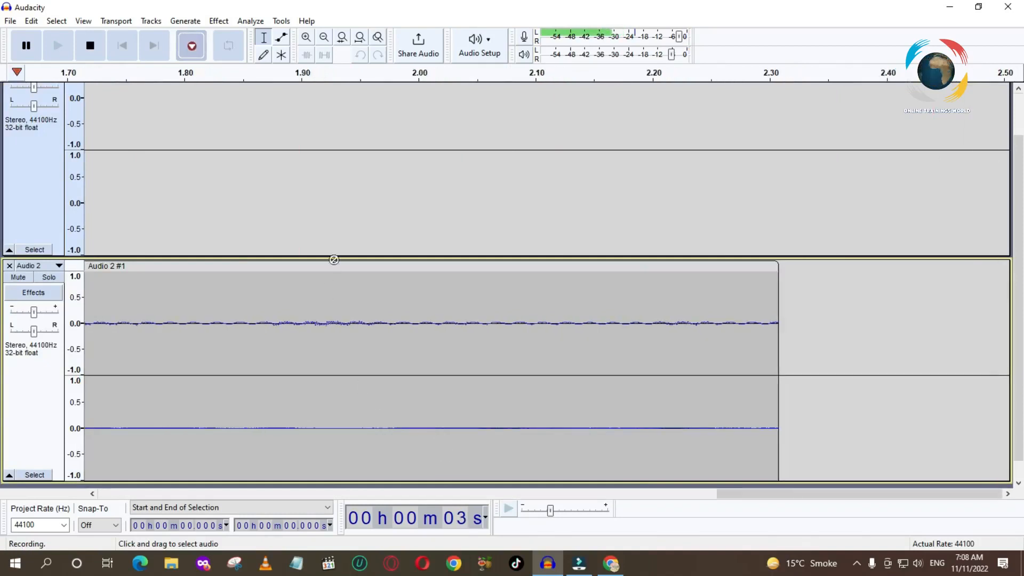
click(324, 38)
click(324, 39)
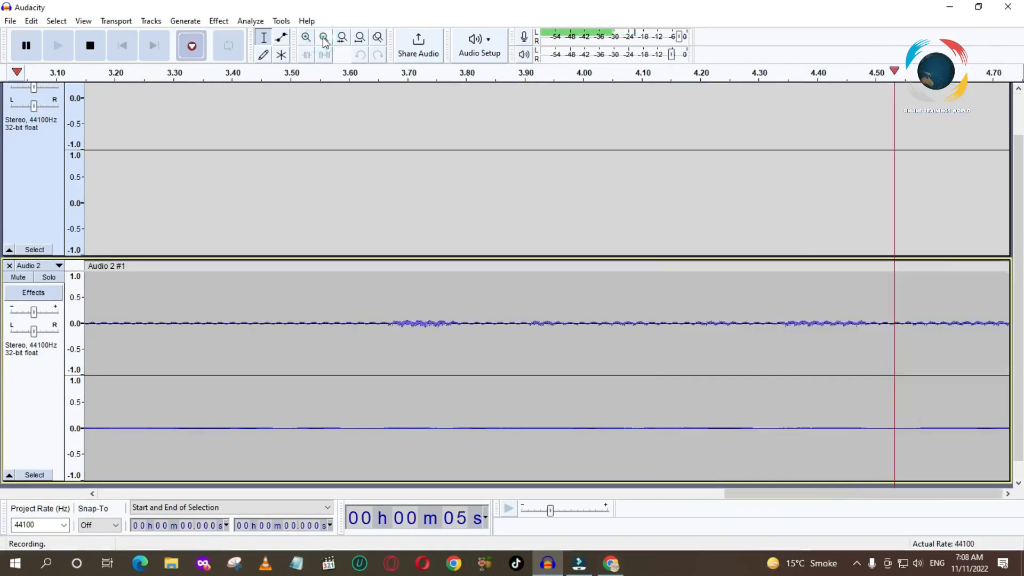
click(324, 38)
click(324, 39)
click(323, 39)
click(324, 39)
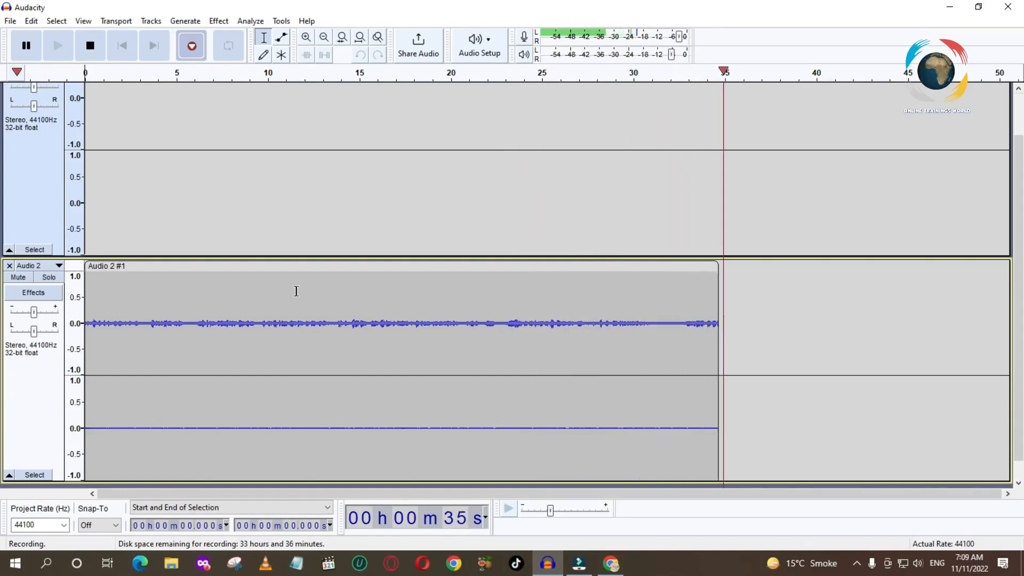
key(space)
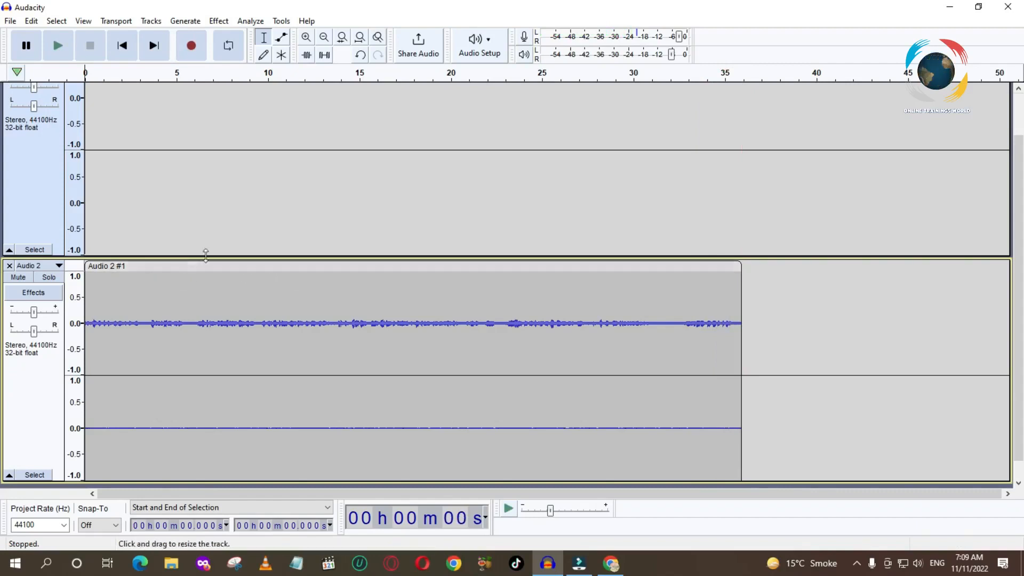
Reduce the height of the recorded track and shrink the empty Audio 1 track to its minimum height
scroll(222, 250, down, 1)
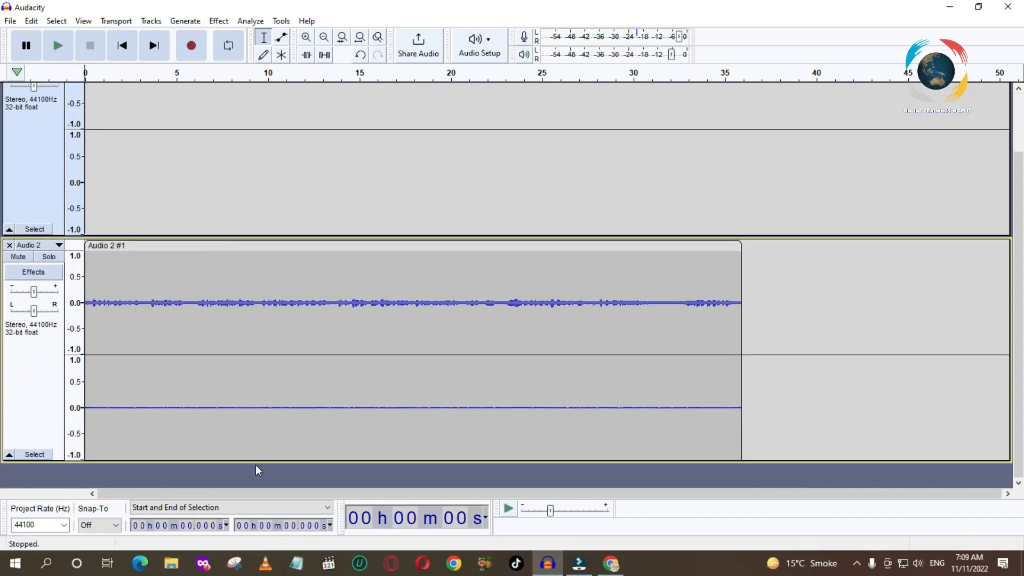
drag(256, 459, 257, 375)
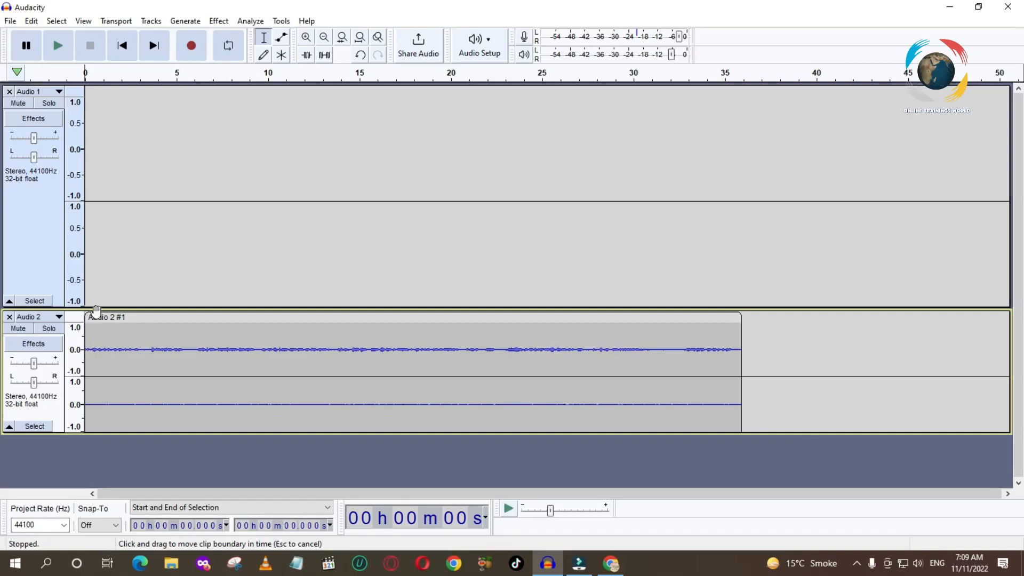
drag(133, 307, 178, 91)
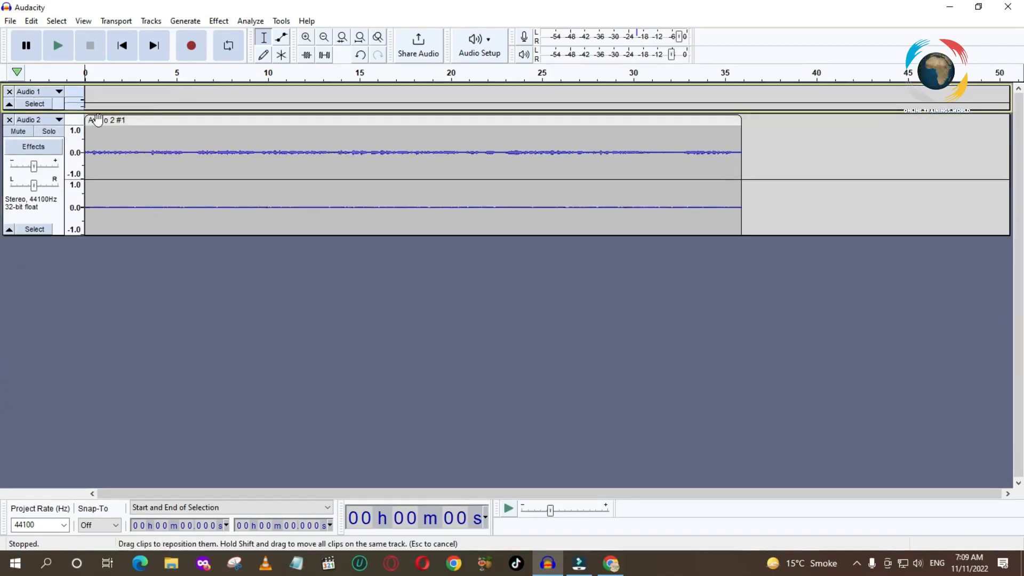
Play the recording from the start, pause it at about 11 seconds, and raise the playback level slightly
key(space)
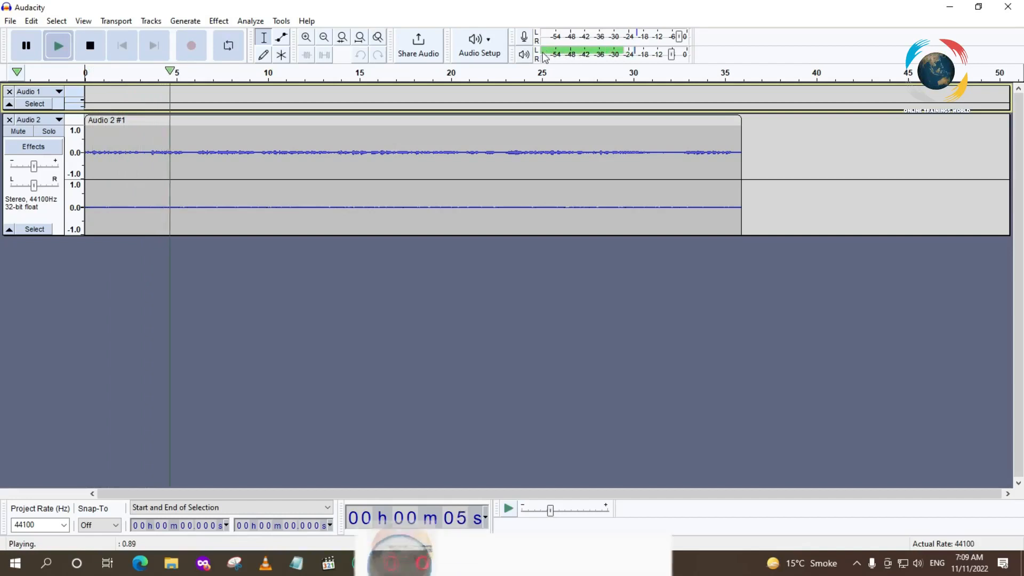
key(space)
key(space)
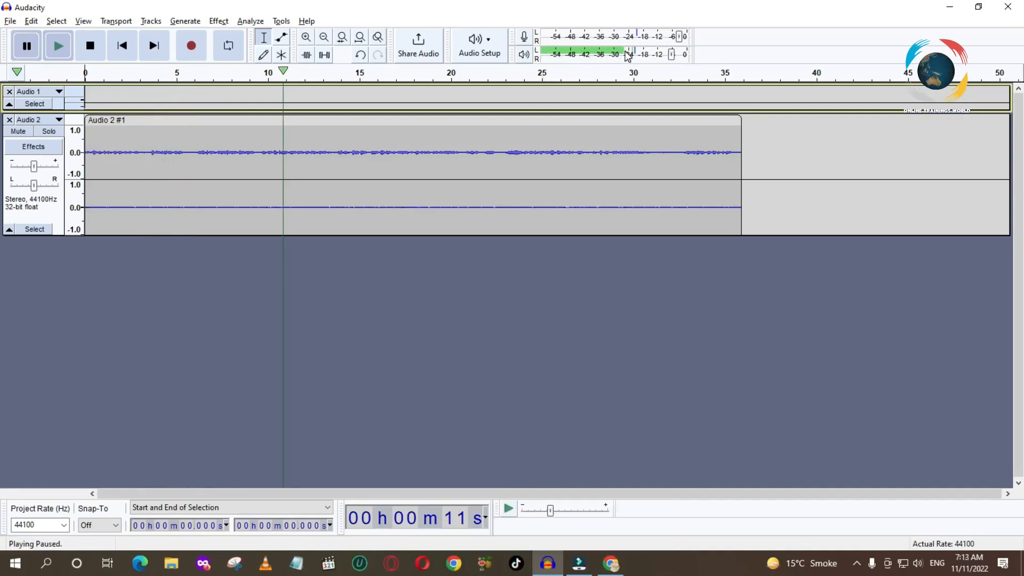
drag(672, 55, 682, 55)
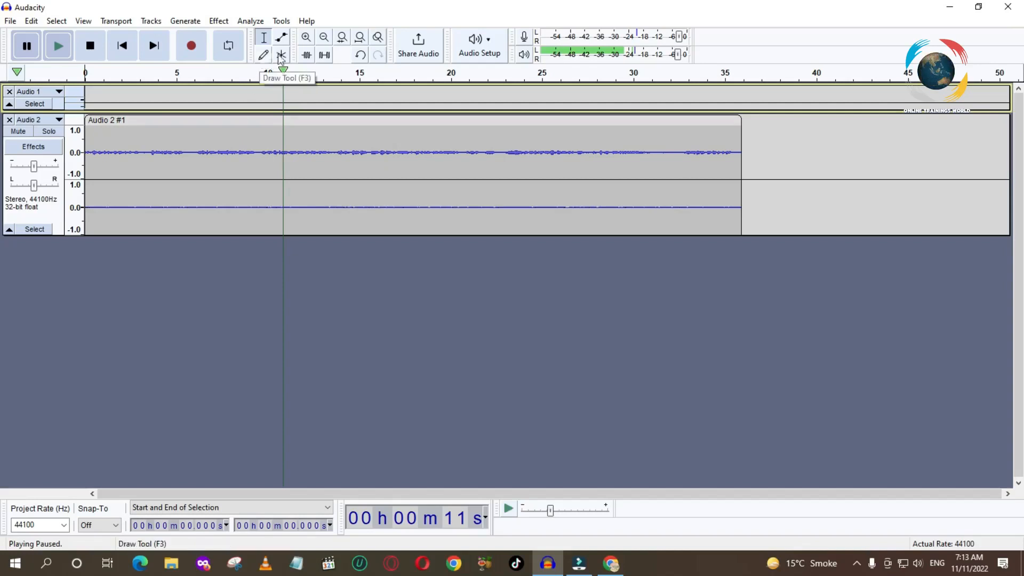
Inspect the recorded waveform at several closer zoom levels and return to the view of the whole clip
click(306, 37)
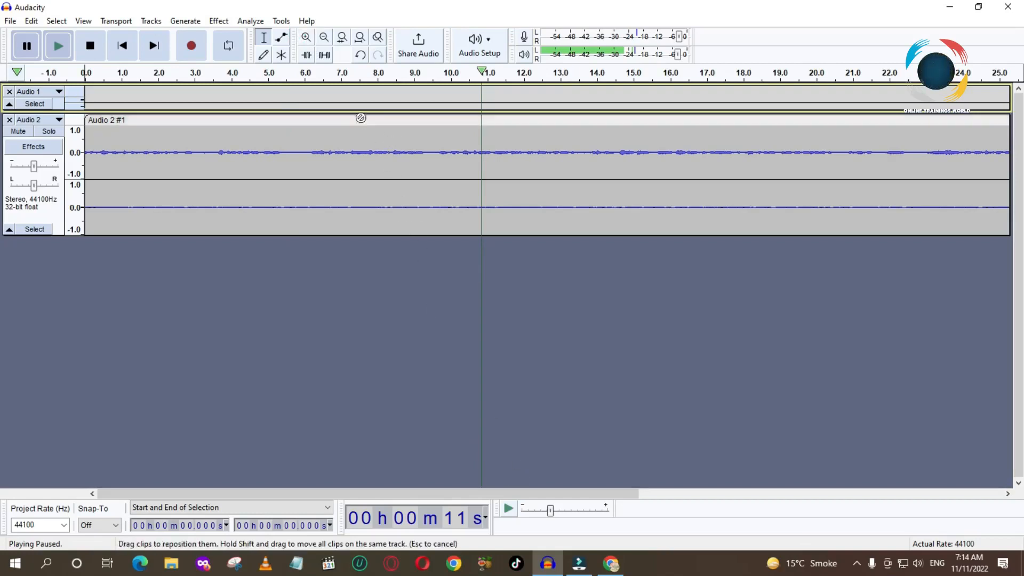
click(307, 40)
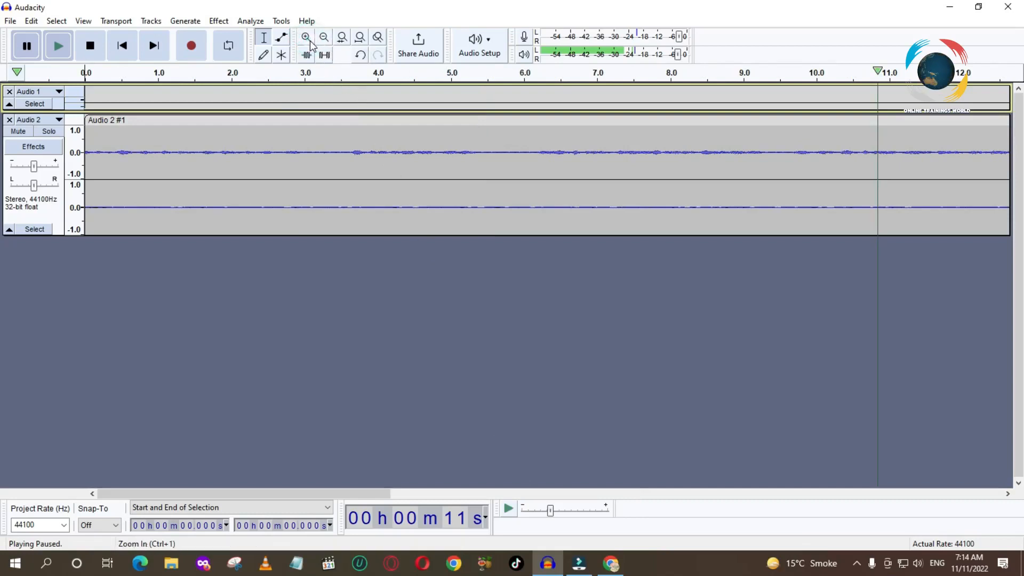
click(310, 42)
click(309, 41)
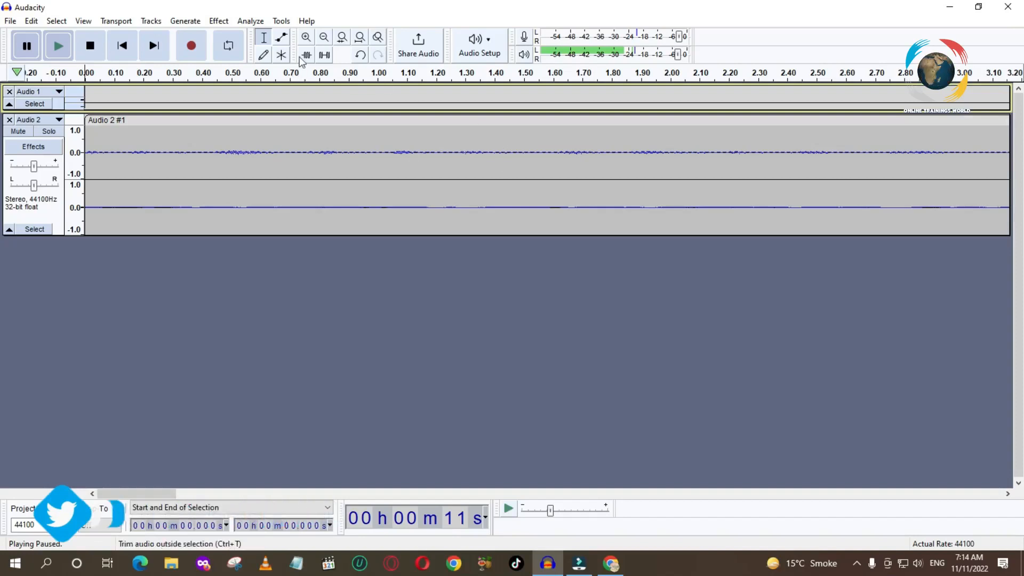
click(323, 37)
click(323, 37)
click(324, 38)
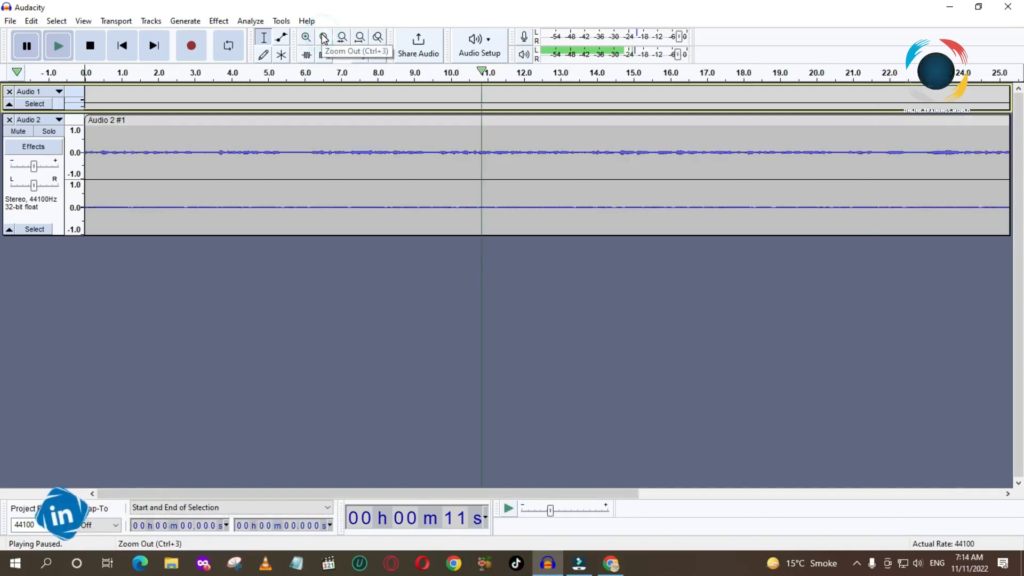
click(324, 38)
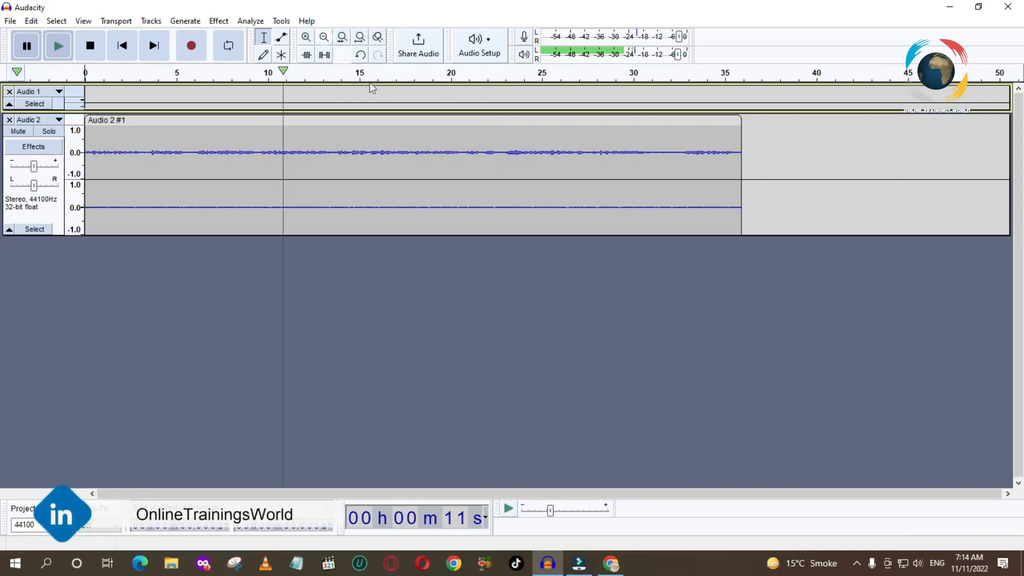
Place the edit cursor in the recorded track at about 23.3 seconds
click(498, 130)
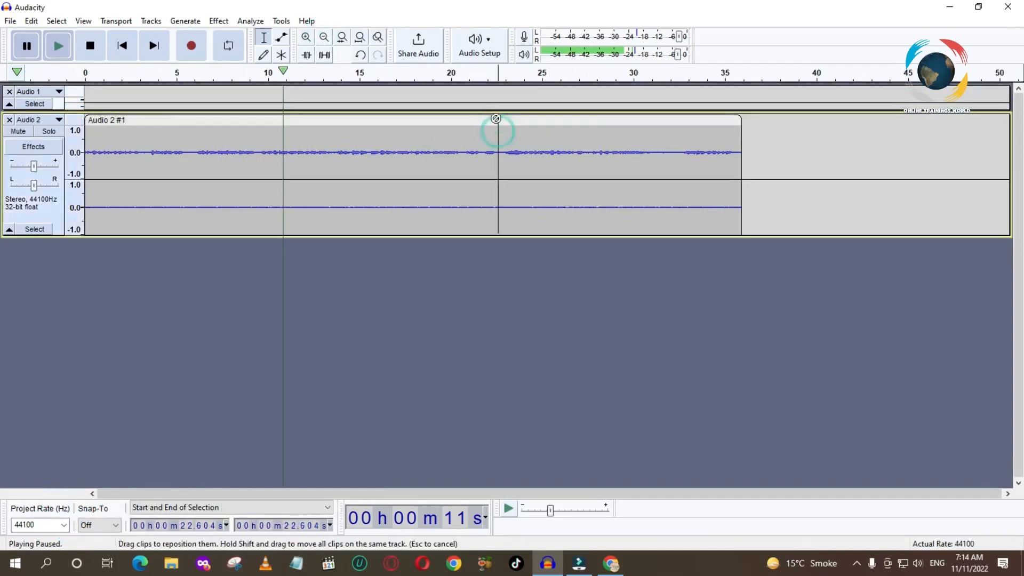
click(482, 134)
click(495, 132)
click(501, 133)
click(523, 131)
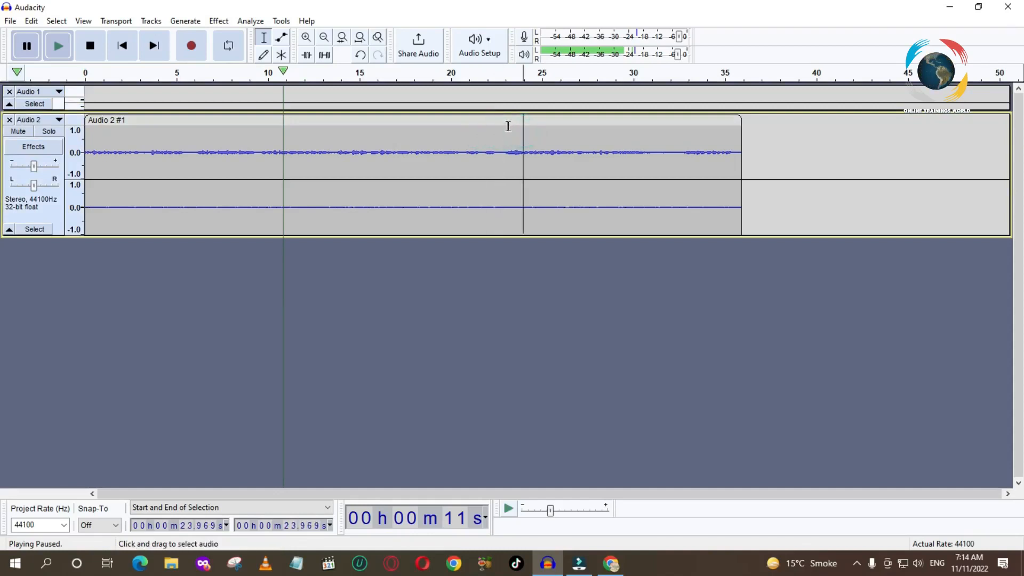
click(510, 133)
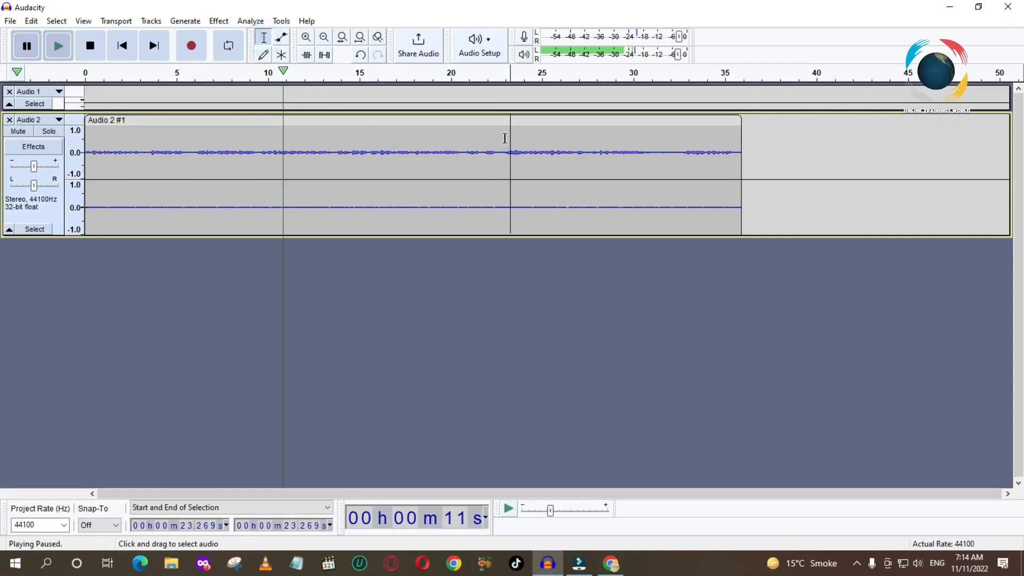
Select the recorded passage from about 23.0 to 24.9 seconds, and extend the selection to all audio in both tracks
drag(505, 137, 540, 136)
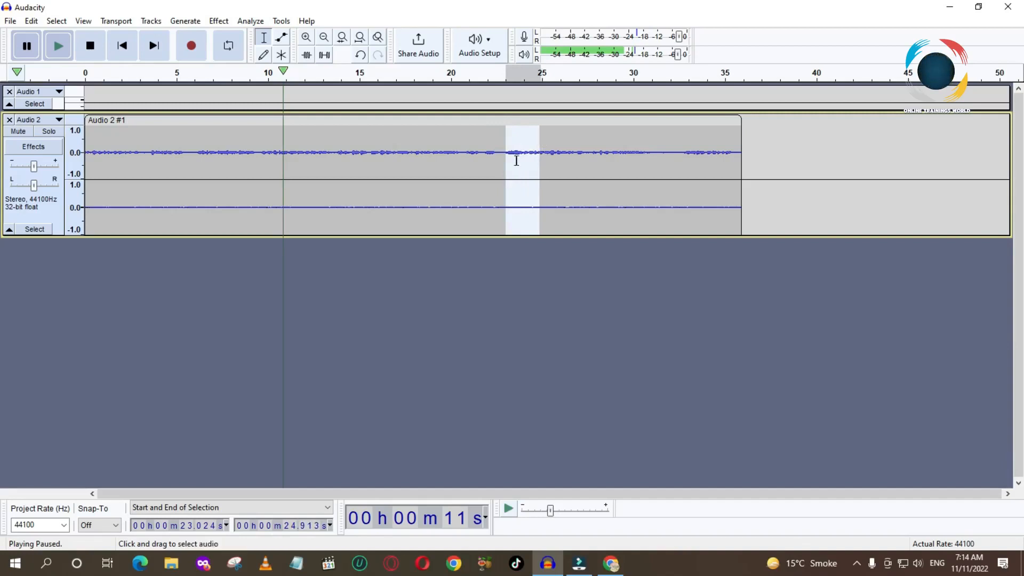
key(ctrl+a)
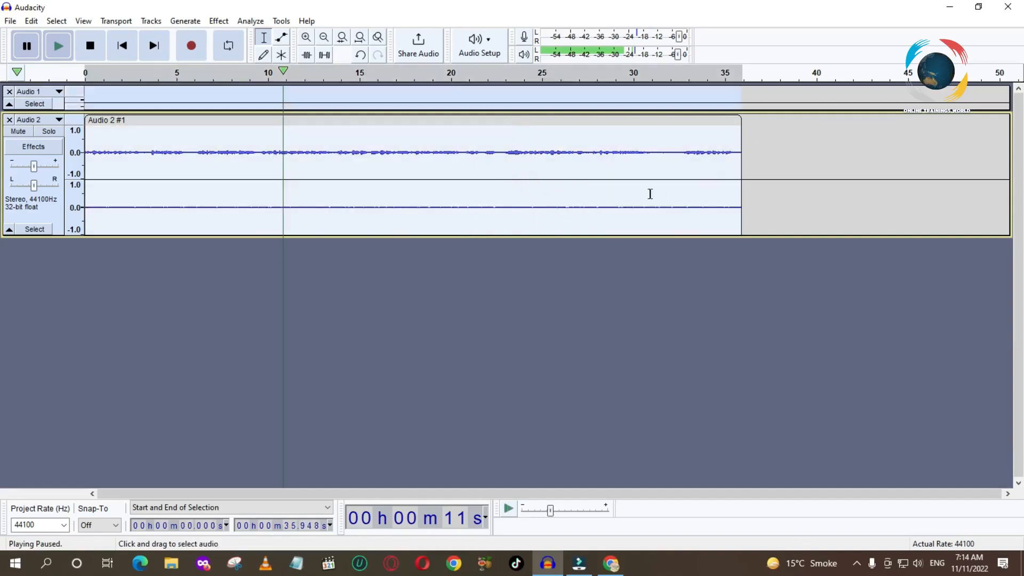
click(507, 142)
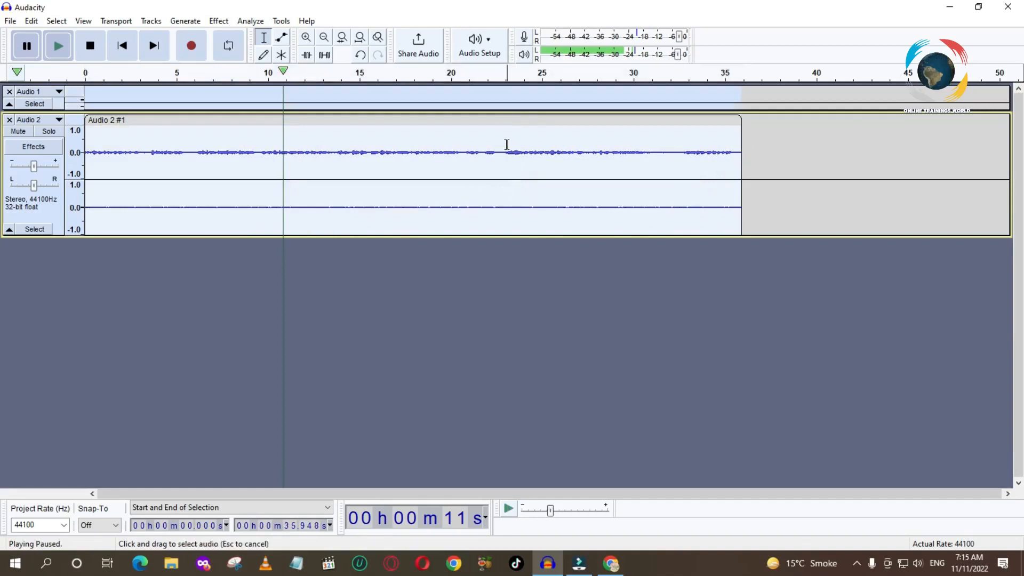
Select the recorded passage from about 22.9 to 24.3 seconds and magnify it until it nearly fills the timeline
drag(503, 140, 529, 141)
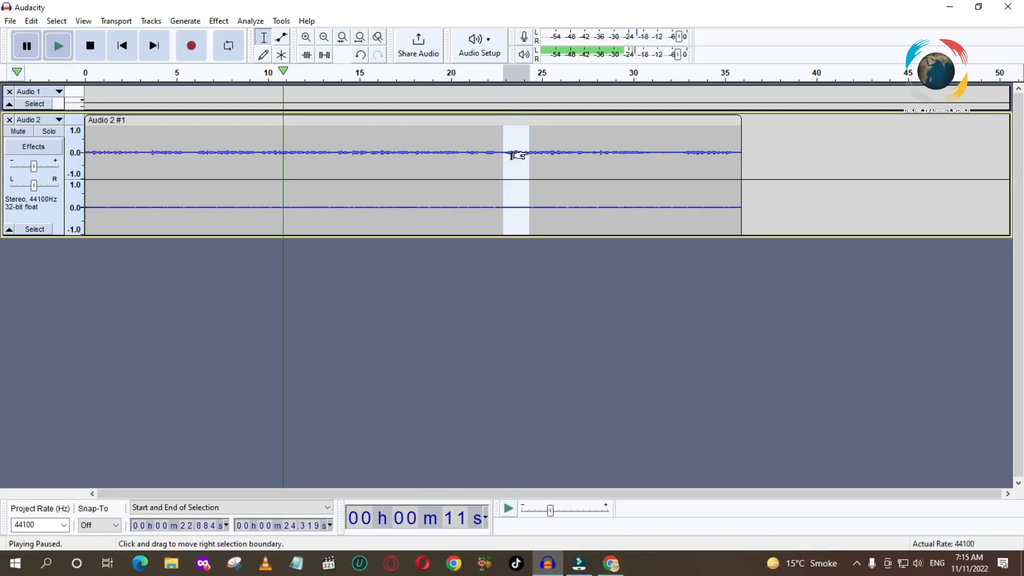
click(306, 38)
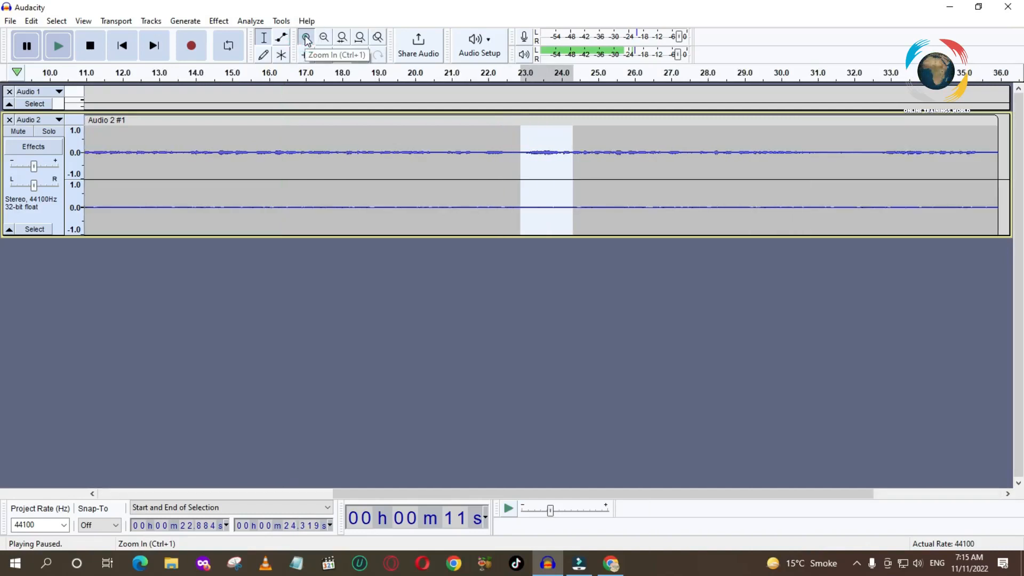
click(306, 39)
click(306, 38)
click(306, 39)
click(306, 39)
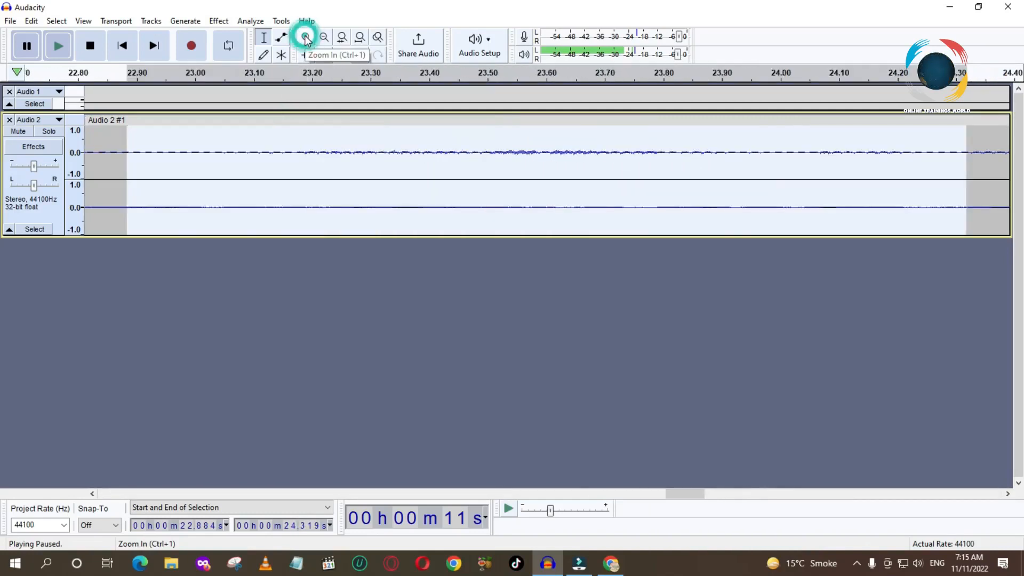
Magnify the selected passage around 23.601 seconds to the closest zoom level and examine its individual samples
click(306, 38)
click(306, 39)
click(306, 38)
click(306, 39)
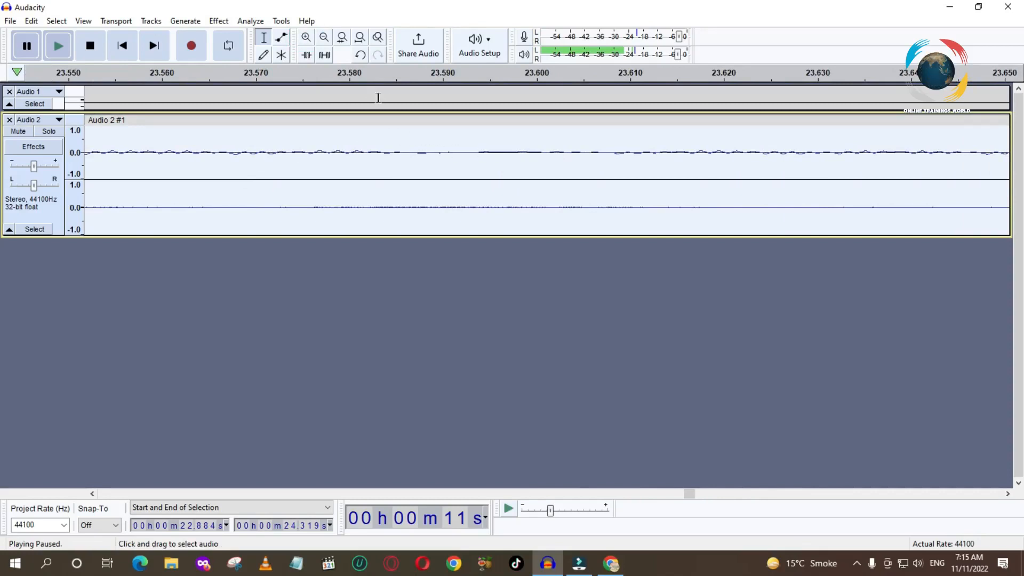
click(307, 40)
click(307, 40)
click(307, 40)
click(308, 40)
click(308, 40)
click(308, 40)
click(308, 39)
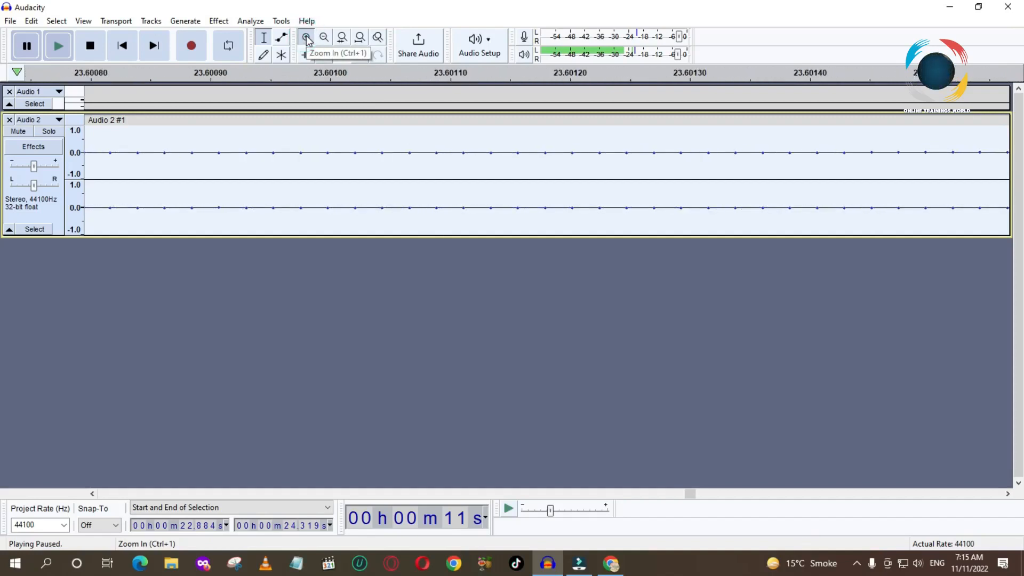
click(308, 40)
click(308, 40)
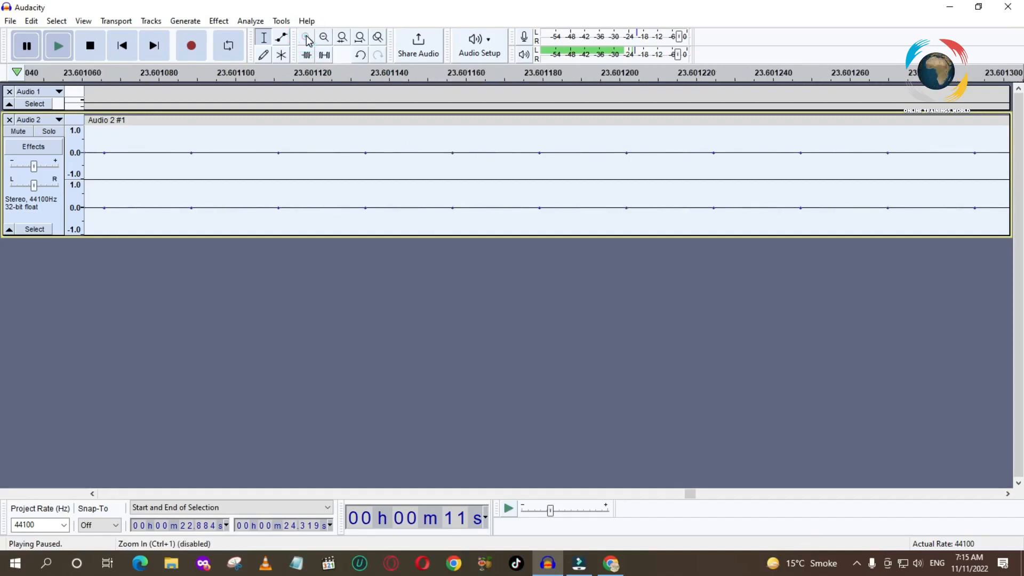
Return from the sample-level view to an overview of the recording from about 21.5 to 25.5 seconds
click(324, 38)
click(324, 38)
click(323, 38)
click(323, 38)
click(324, 39)
click(324, 38)
click(324, 39)
click(323, 38)
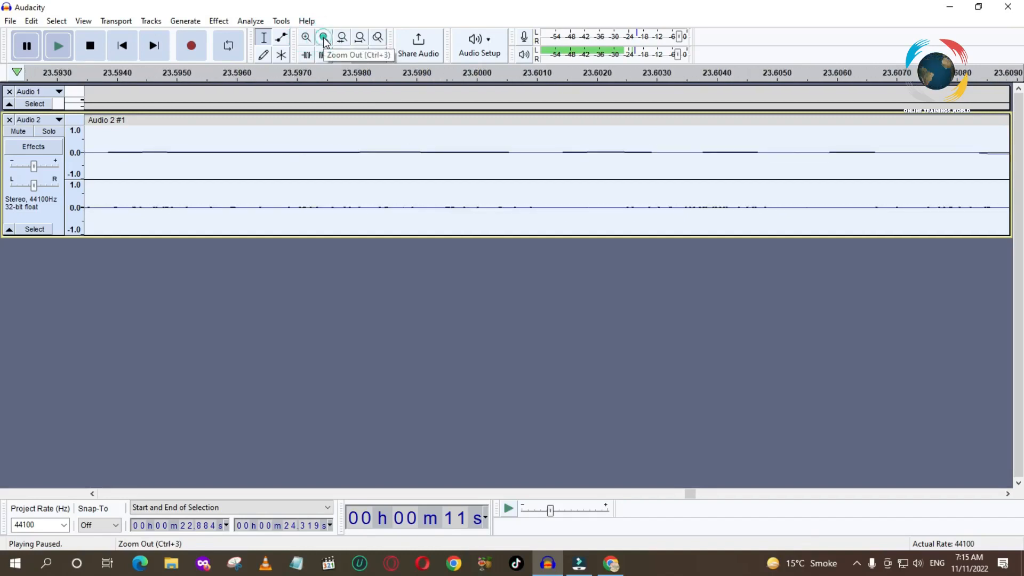
click(323, 38)
click(323, 38)
click(323, 38)
click(323, 38)
click(323, 38)
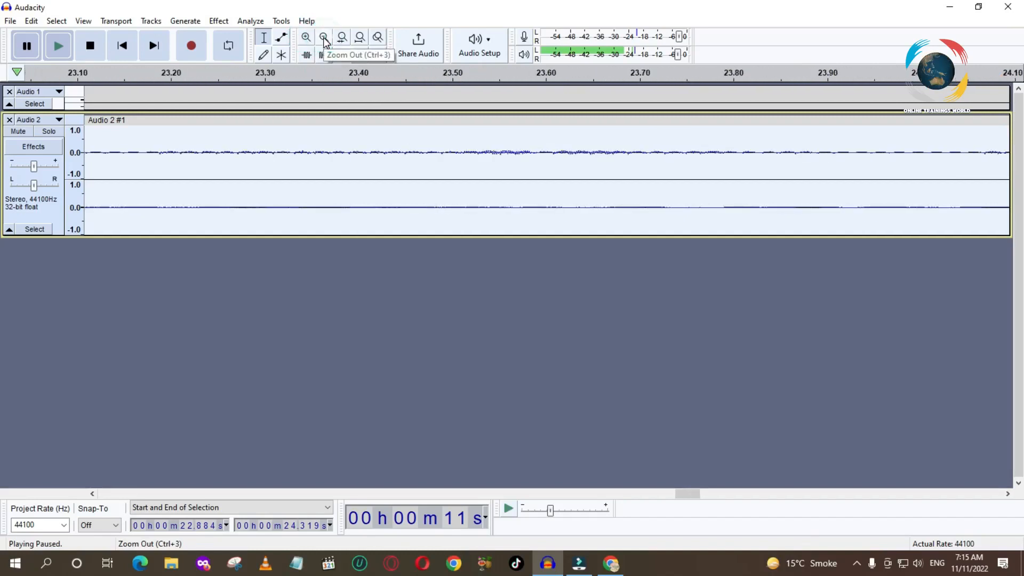
click(323, 38)
Select the recorded passage from about 23.50 to 23.59 seconds and magnify it down to its individual samples
click(544, 102)
click(533, 129)
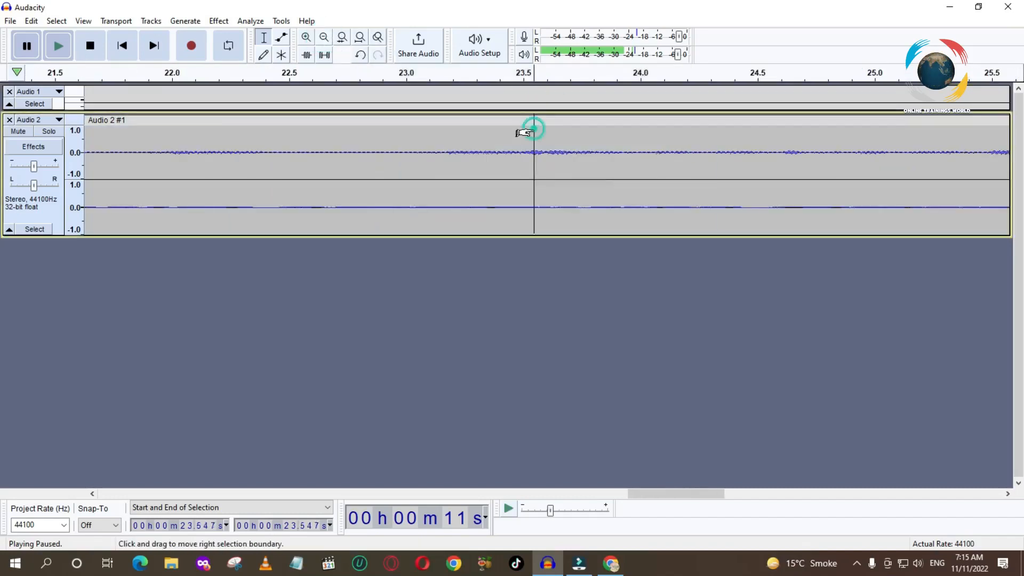
drag(523, 139, 545, 140)
click(308, 38)
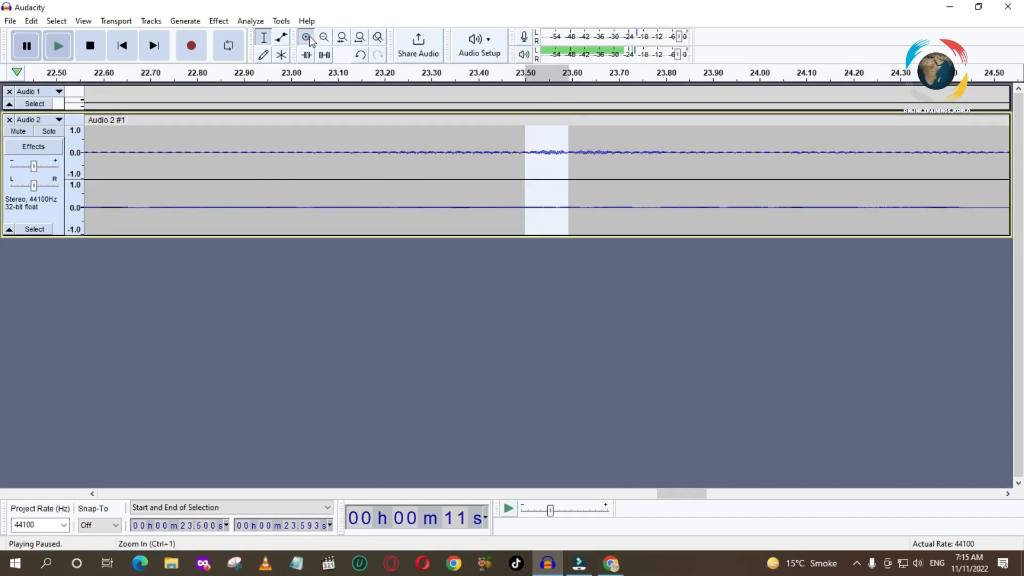
click(308, 38)
click(308, 39)
click(307, 38)
click(308, 39)
click(308, 38)
click(307, 38)
click(308, 38)
click(309, 39)
click(309, 38)
click(309, 39)
click(310, 39)
click(309, 39)
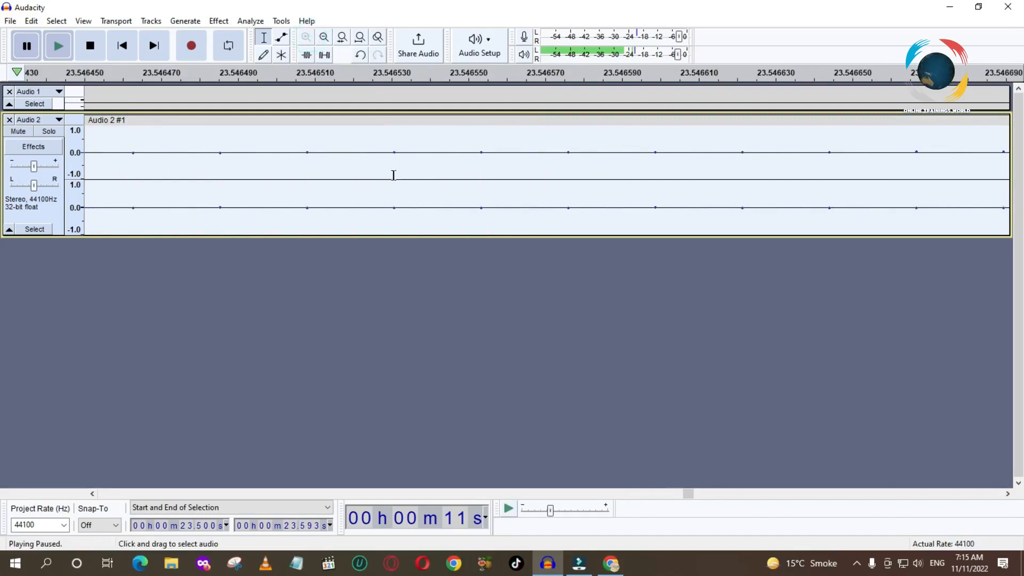
Try to edit samples at about 23.54653 seconds in both channels of the recorded track with the Draw tool
click(263, 55)
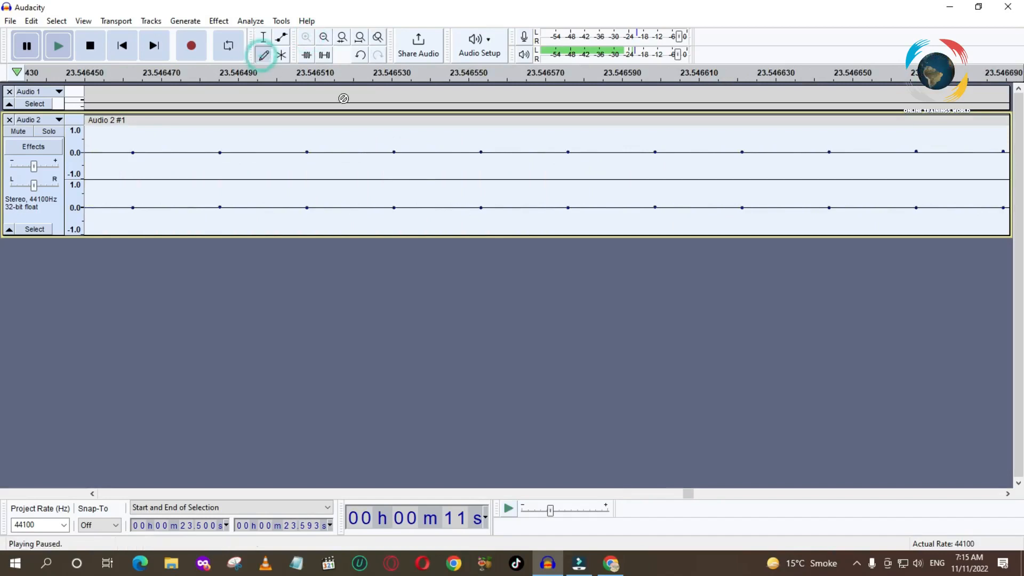
click(263, 56)
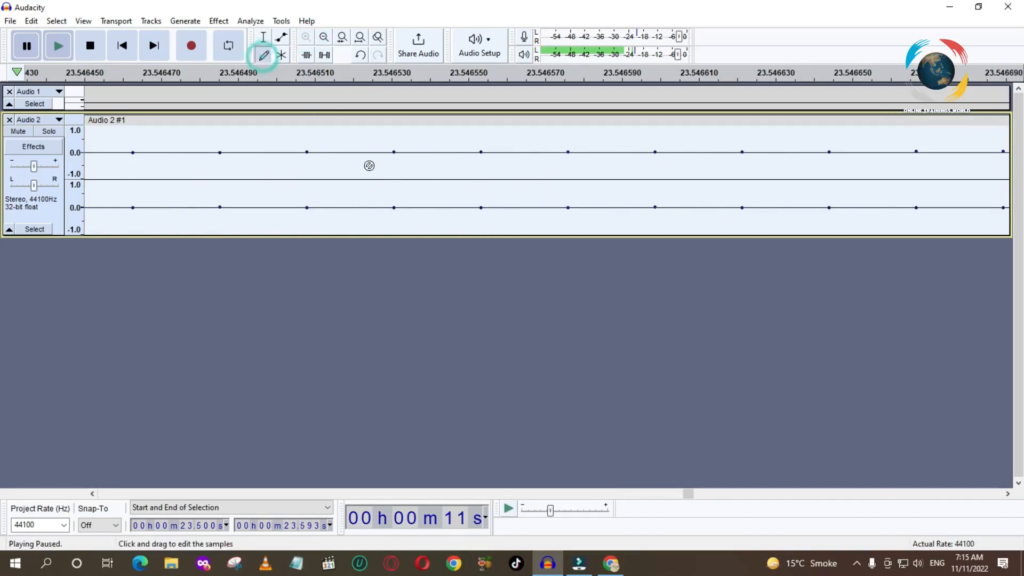
click(260, 53)
click(261, 52)
click(396, 153)
click(392, 215)
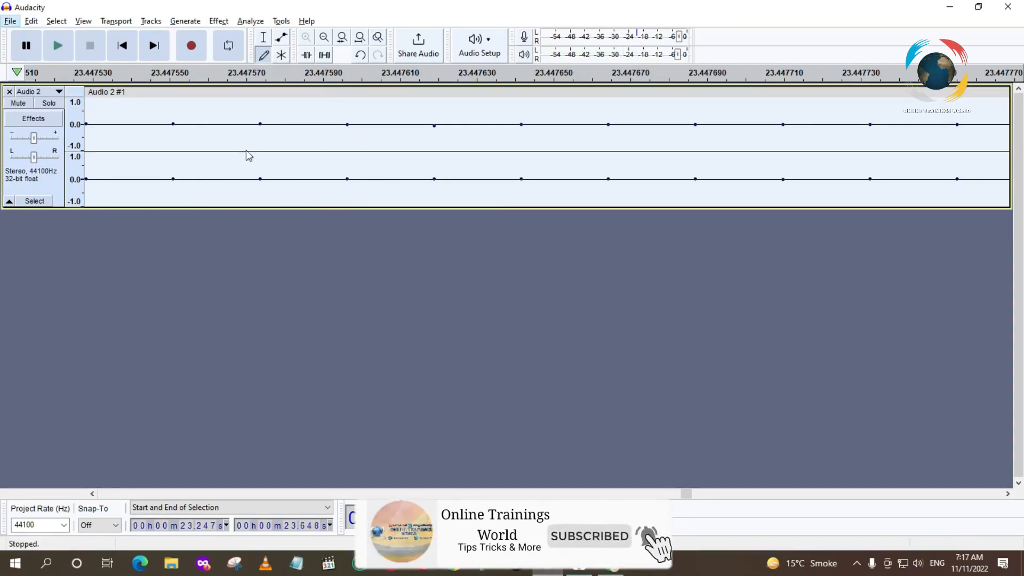
Try to move the upper-channel sample at about 23.44762 seconds with the Draw tool
click(264, 55)
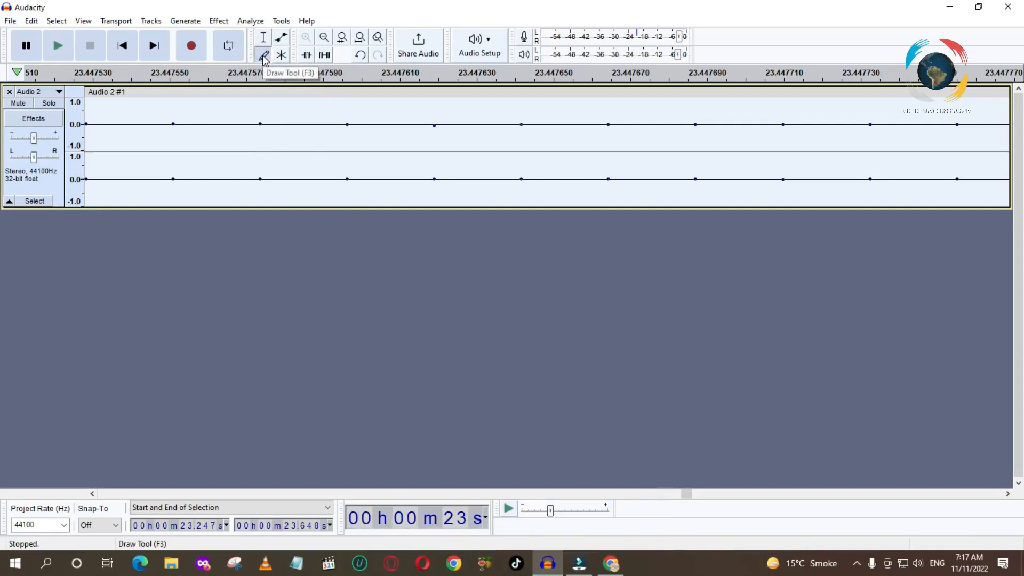
click(435, 124)
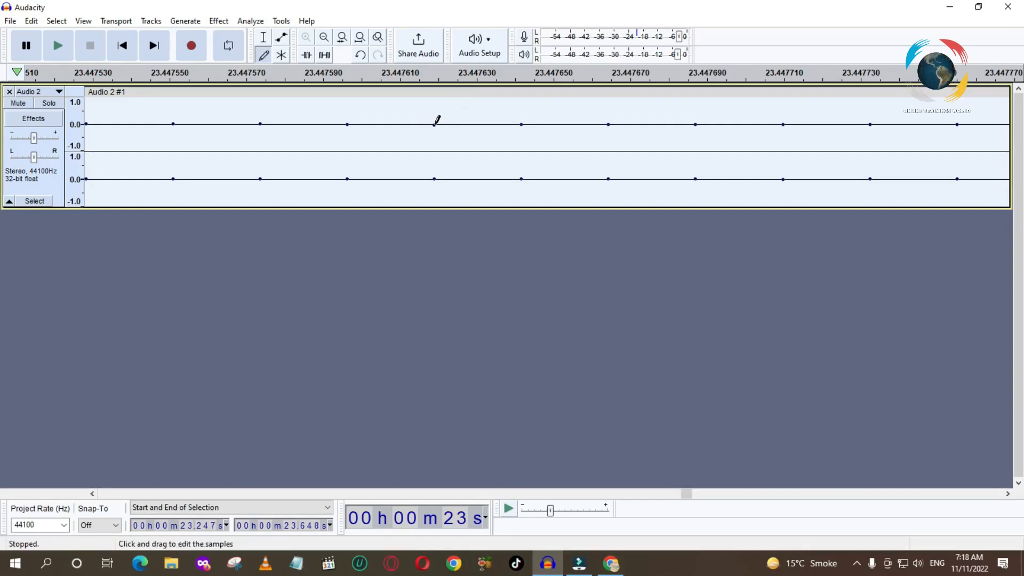
mouse_move(434, 124)
mouse_down()
mouse_move(433, 144)
mouse_move(434, 101)
mouse_move(434, 150)
mouse_move(435, 125)
mouse_up()
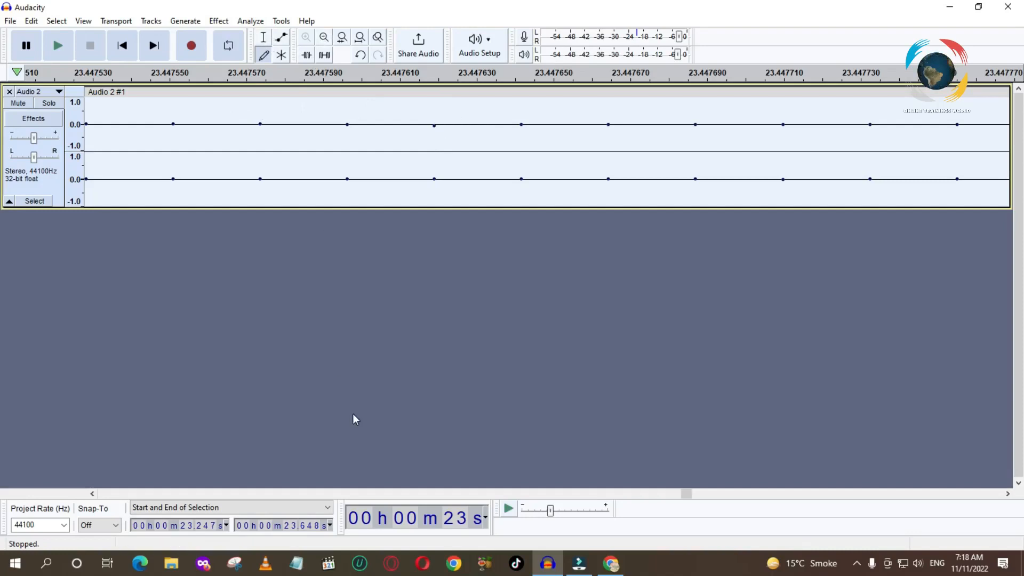
Raise two neighbouring upper-channel samples at about 23.63912 and 23.63914 seconds to about 0.6 with the Draw tool
drag(93, 494, 92, 494)
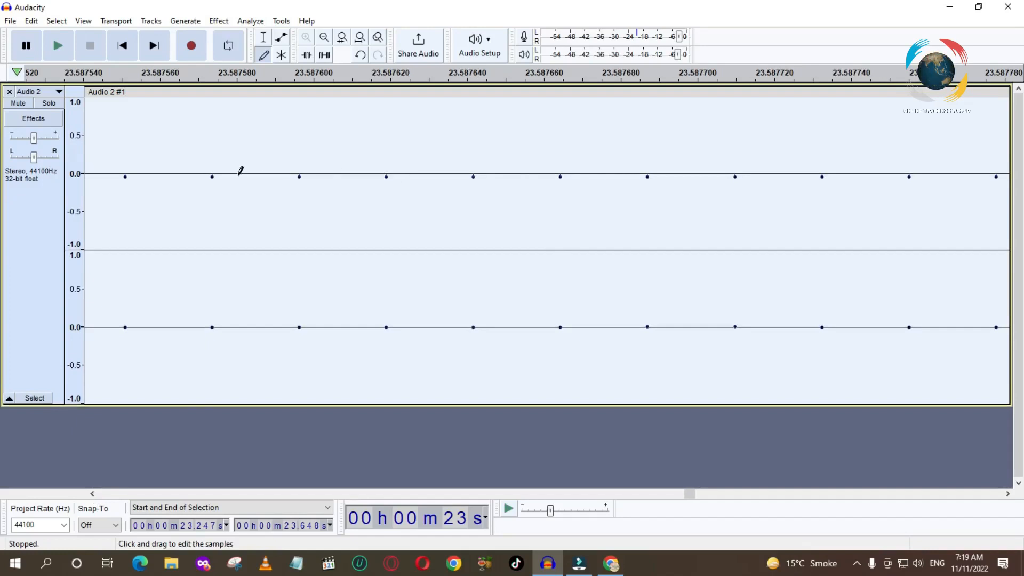
click(693, 490)
click(1007, 494)
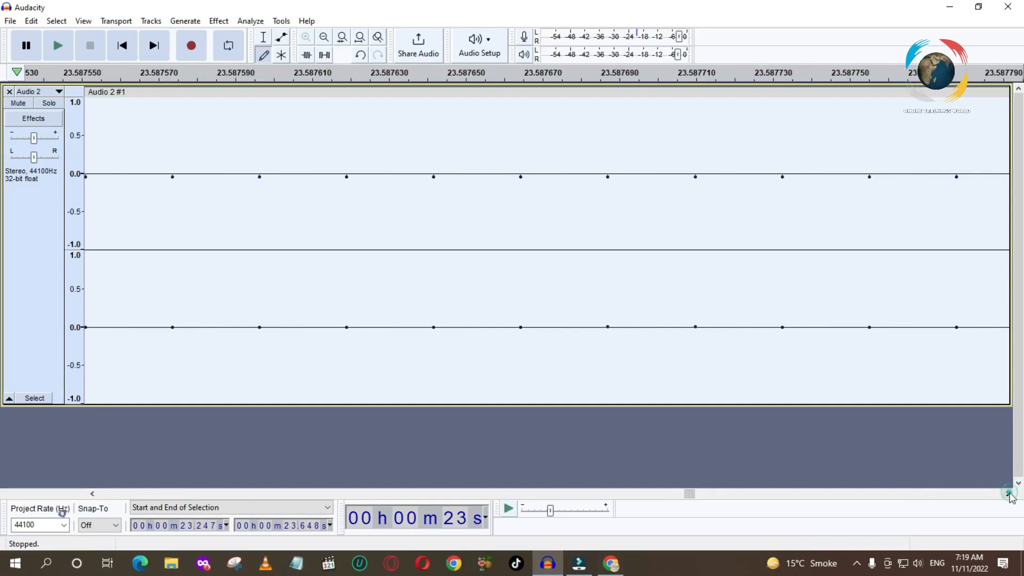
click(1007, 494)
click(1008, 494)
click(1008, 494)
click(1008, 495)
click(1009, 493)
click(1008, 493)
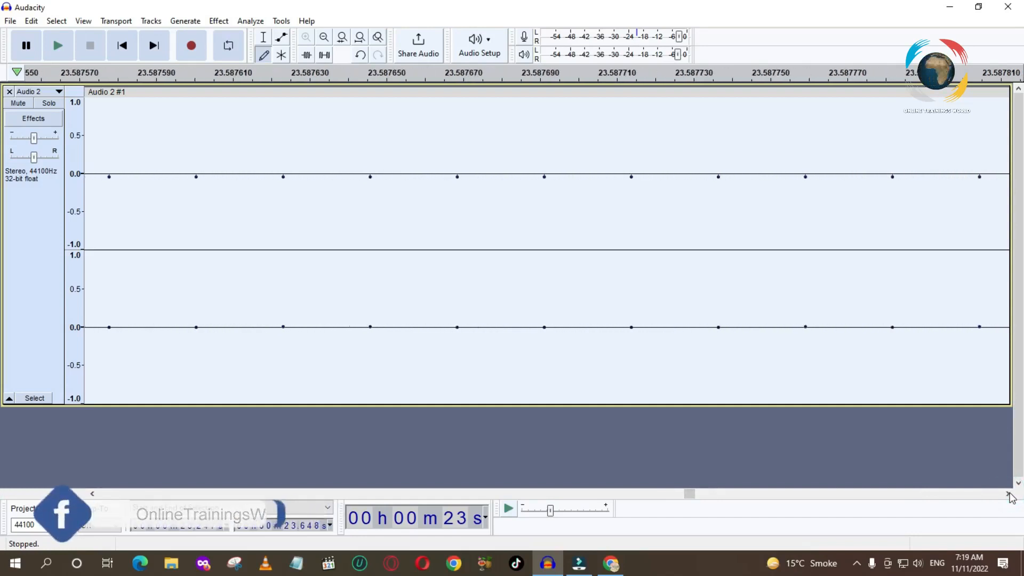
click(1009, 494)
click(1009, 494)
click(1008, 494)
click(1009, 494)
click(1009, 494)
click(1008, 493)
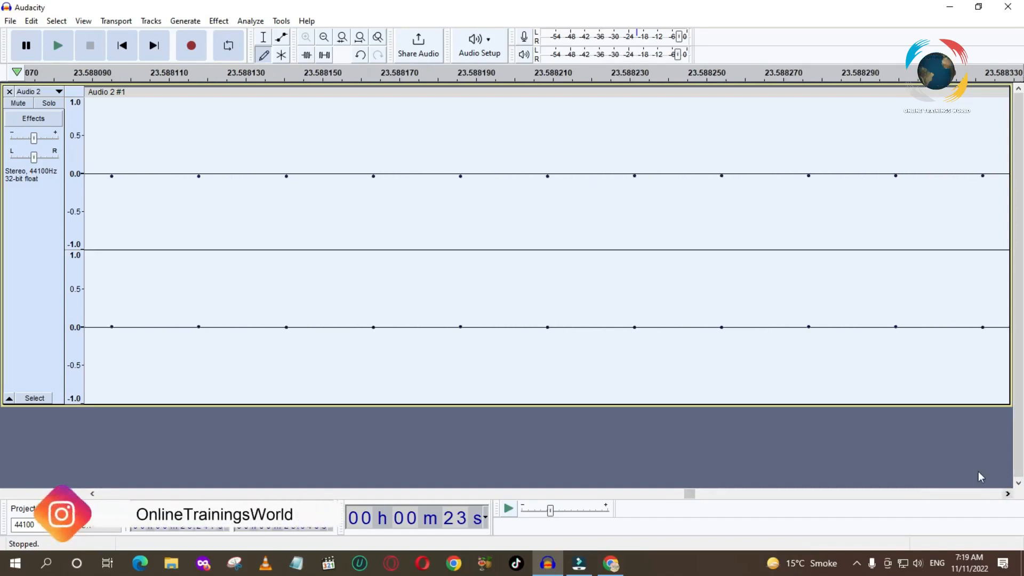
drag(689, 496, 692, 497)
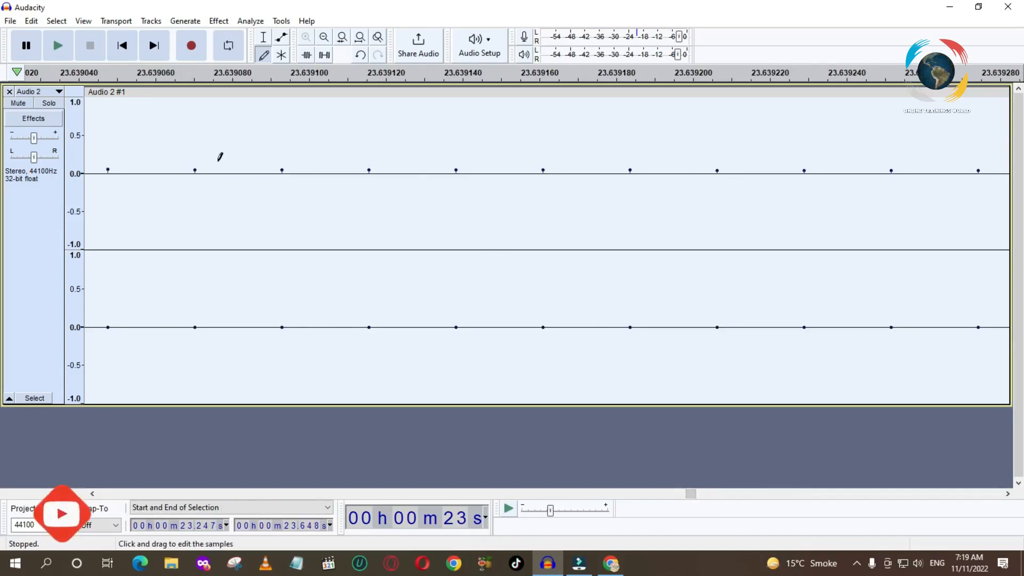
drag(369, 169, 368, 125)
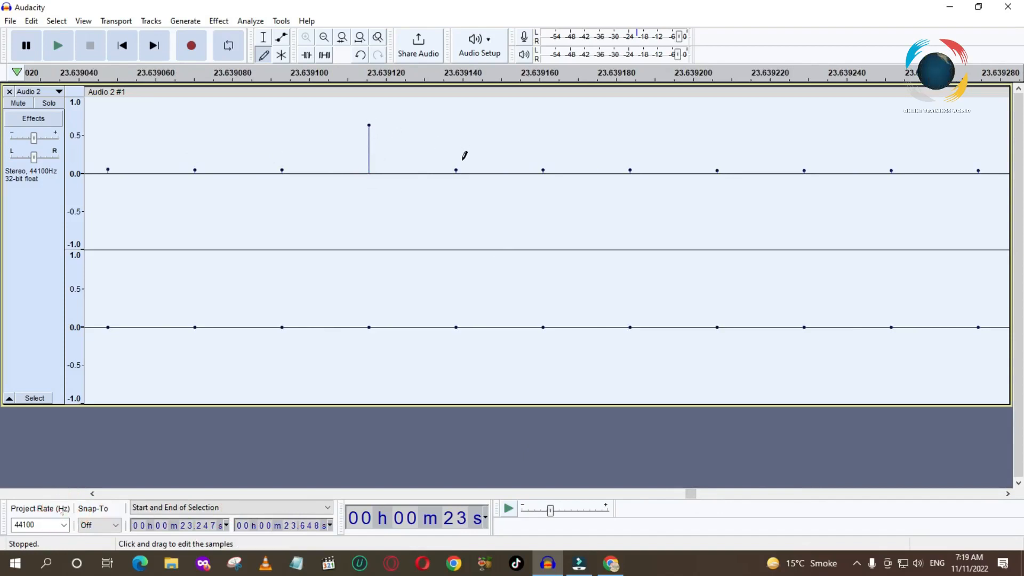
drag(455, 169, 456, 124)
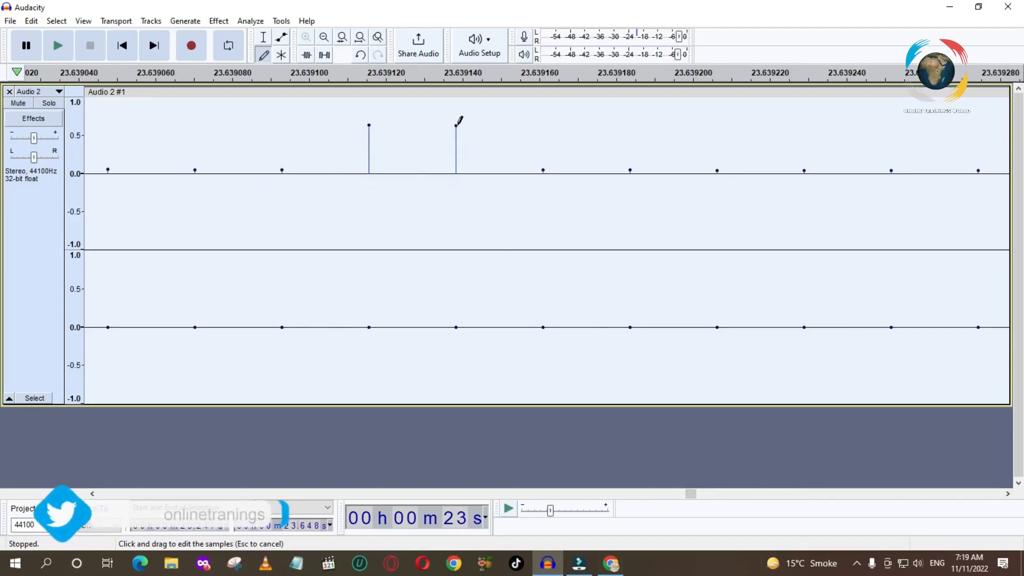
Redraw the four samples just before the two raised ones as a slope rising from about 0.2 to 0.6
click(323, 37)
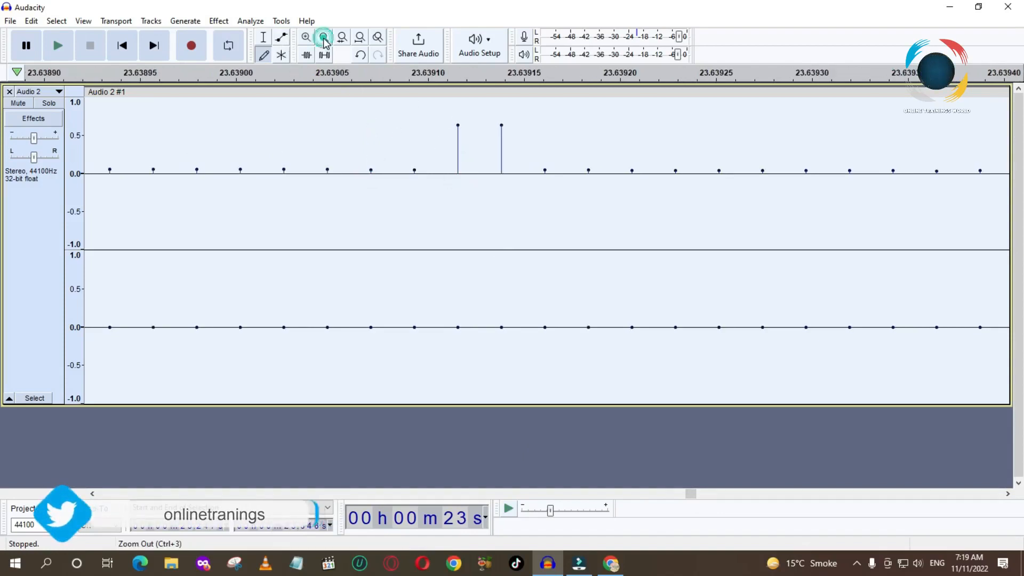
click(324, 38)
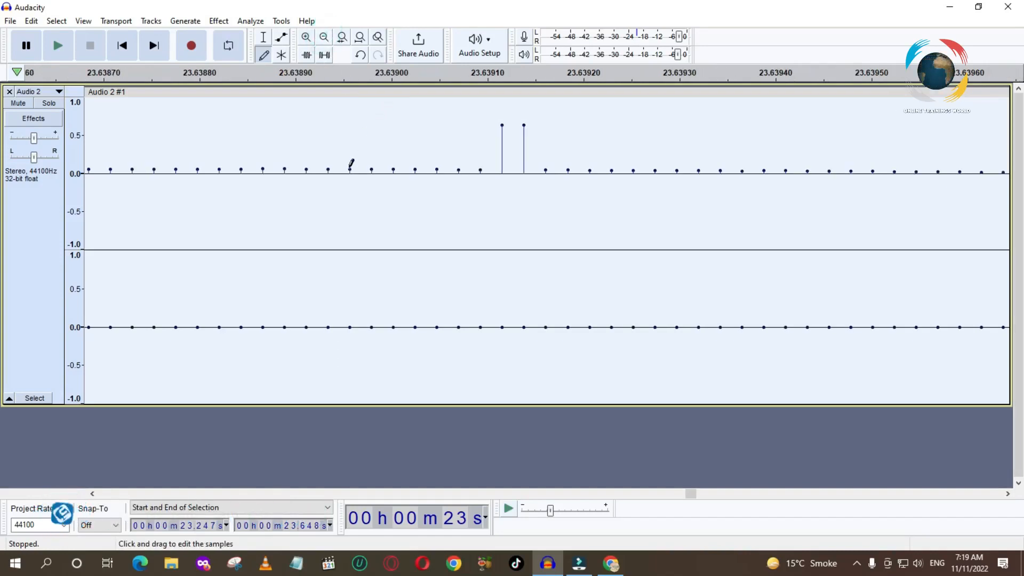
mouse_move(480, 170)
mouse_down()
mouse_move(491, 123)
mouse_move(482, 129)
mouse_up()
mouse_move(457, 170)
mouse_down()
mouse_move(467, 141)
mouse_move(417, 158)
mouse_up()
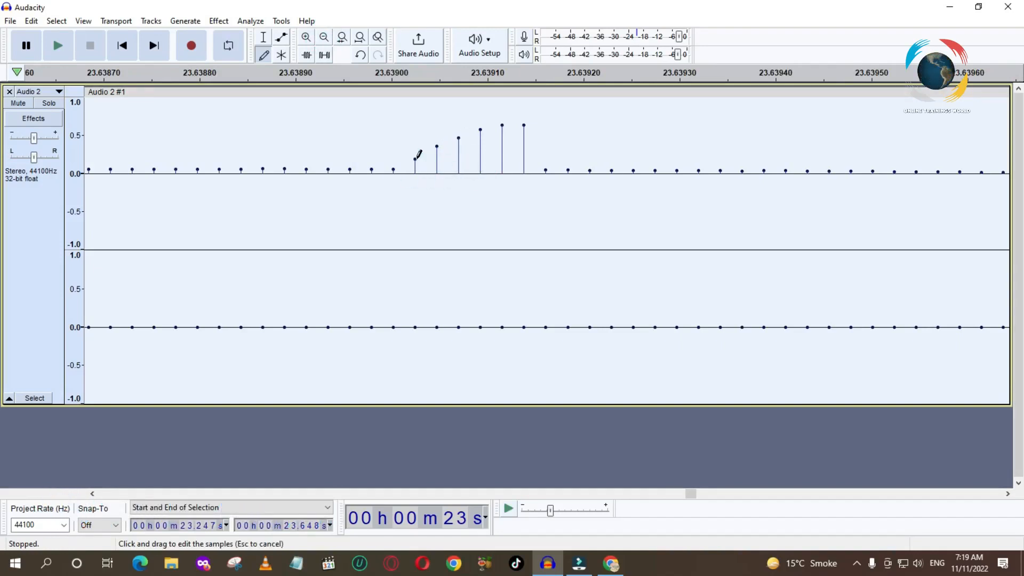
Examine the drawn spike at about 23.639 seconds in the surrounding waveform at several wider zoom levels
click(324, 37)
click(324, 37)
click(324, 37)
click(323, 37)
click(324, 37)
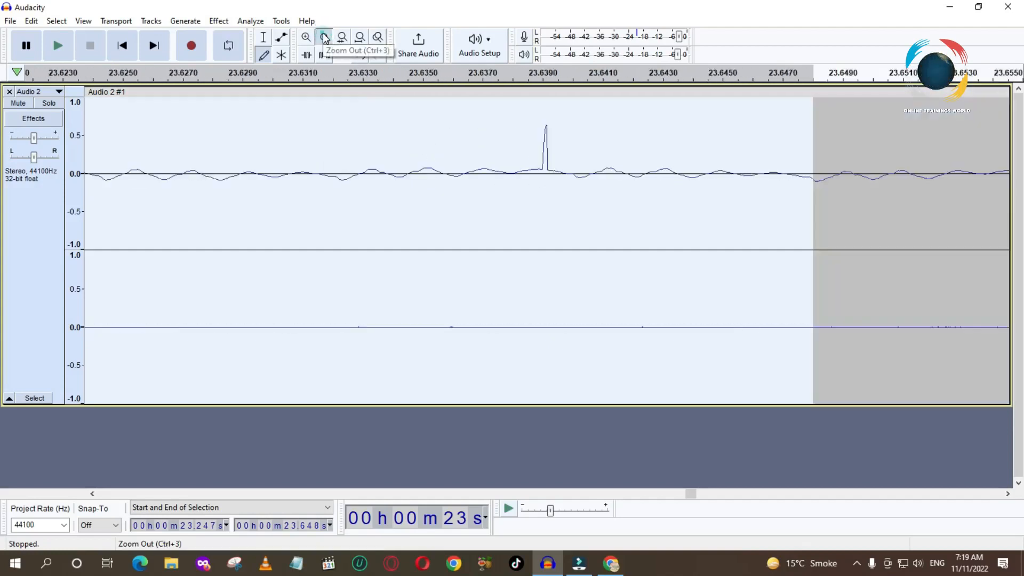
click(324, 37)
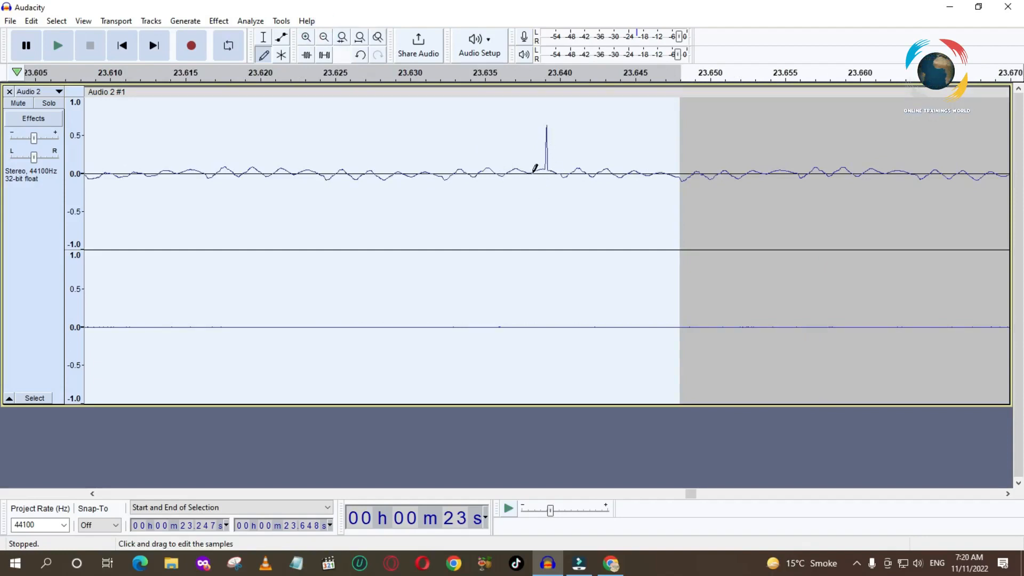
click(306, 37)
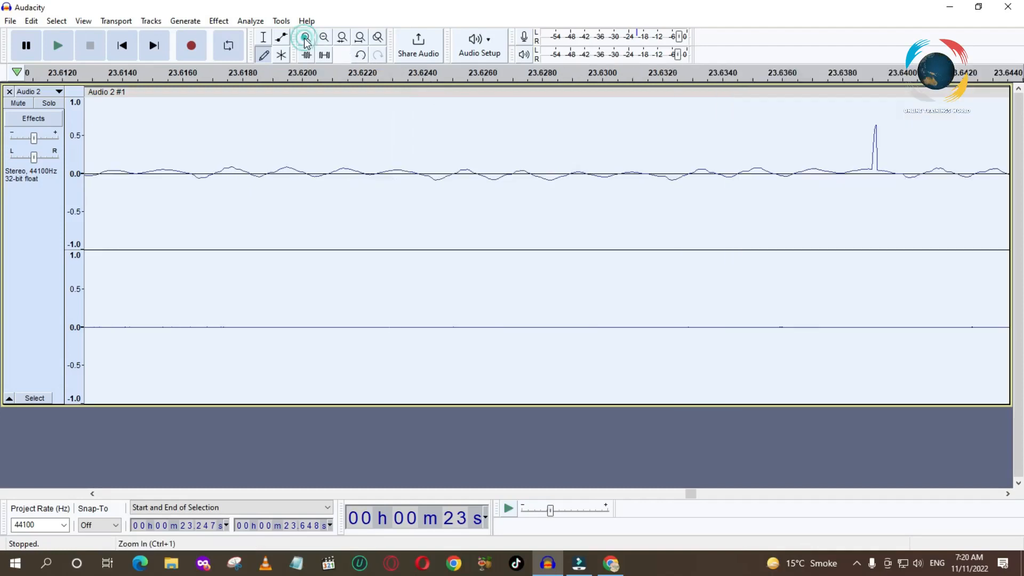
click(874, 73)
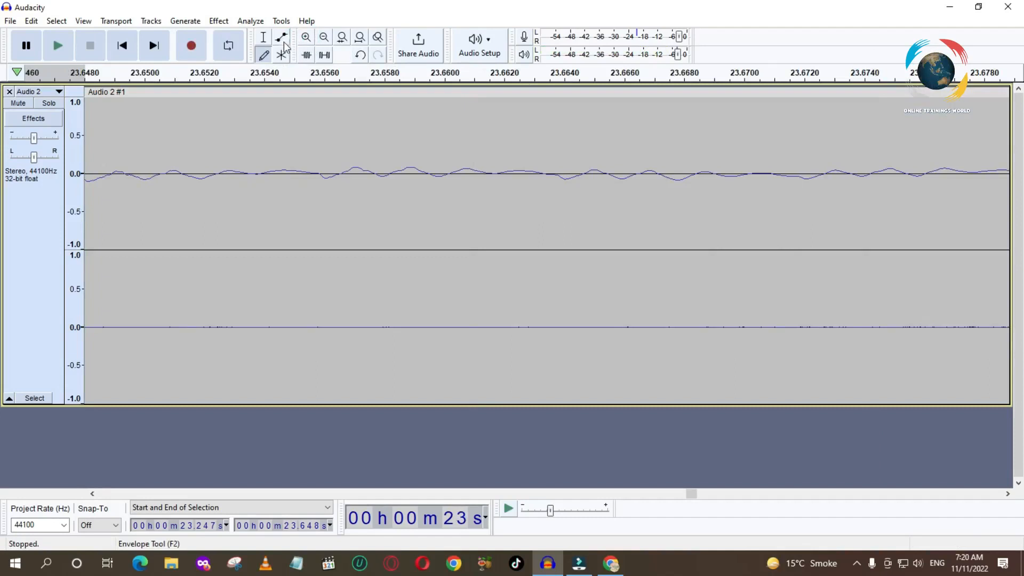
click(324, 37)
click(324, 37)
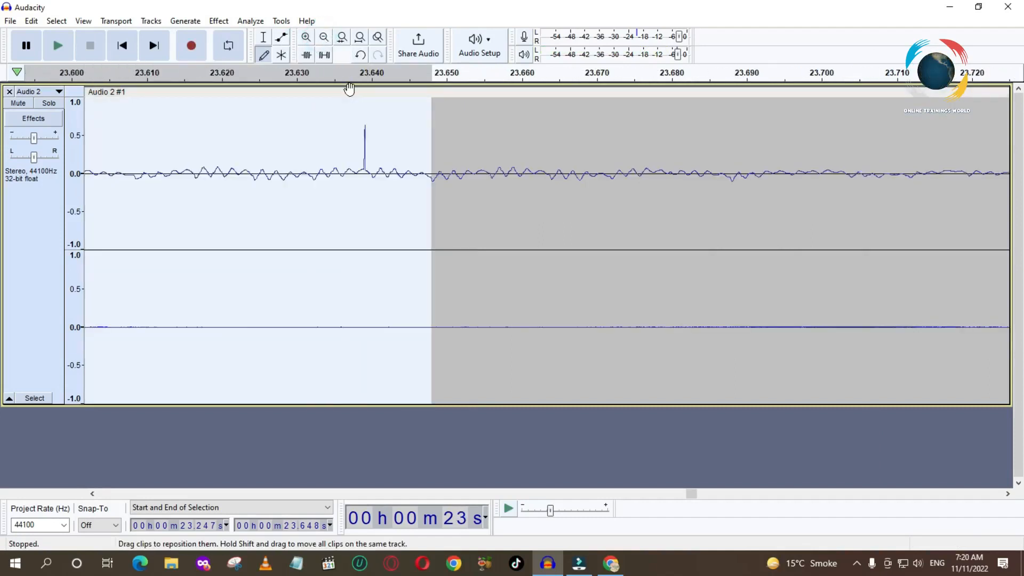
Place the edit cursor at 23.635 seconds with the Selection tool and briefly play a loop from about 23.635 to 23.645 seconds
click(250, 21)
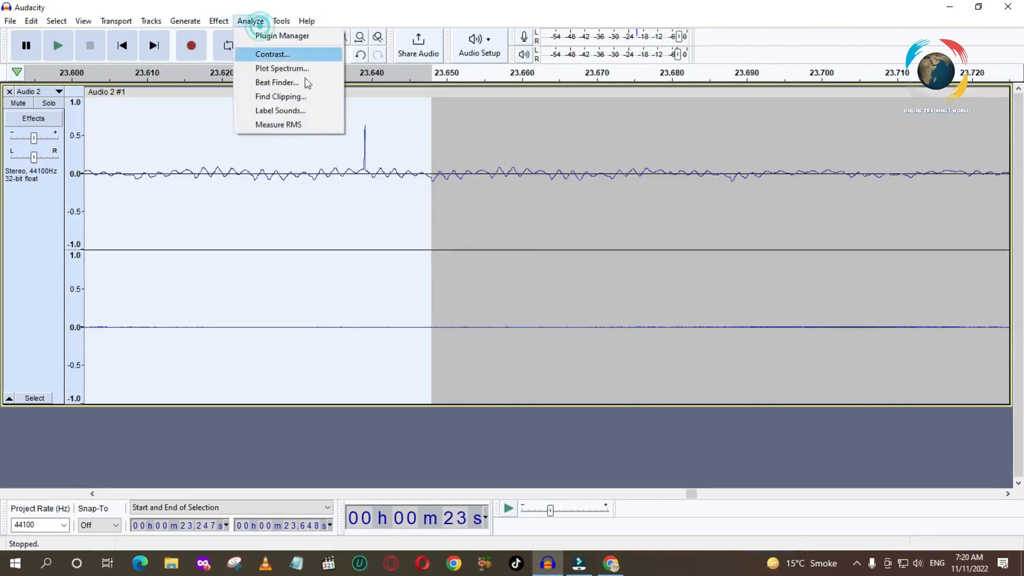
click(256, 5)
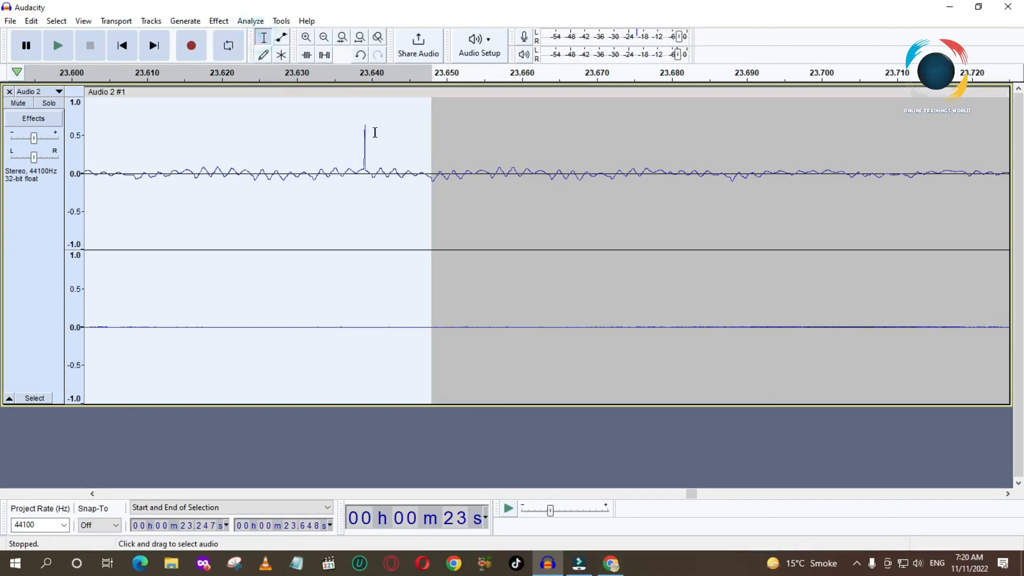
click(330, 100)
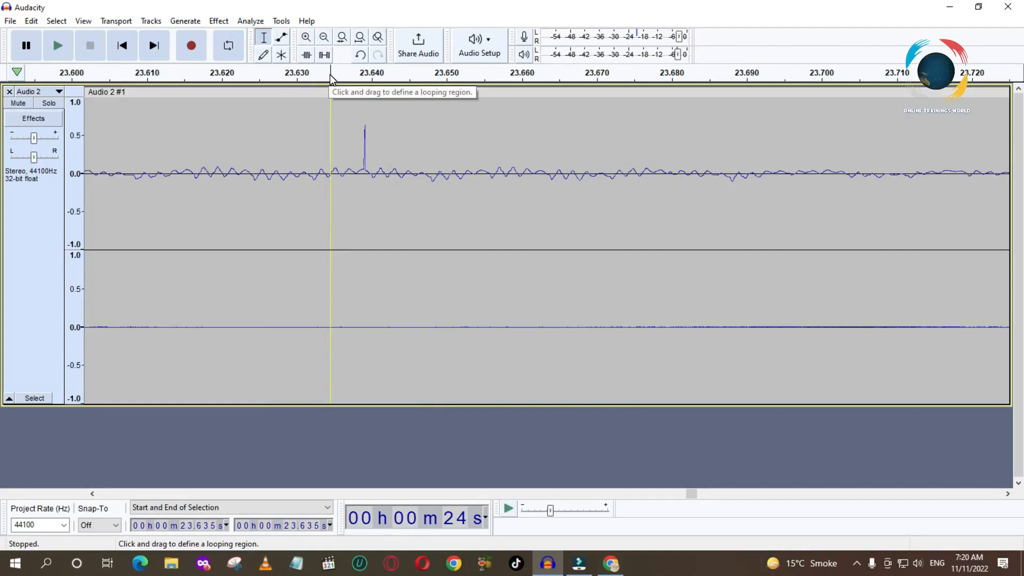
drag(331, 79, 410, 78)
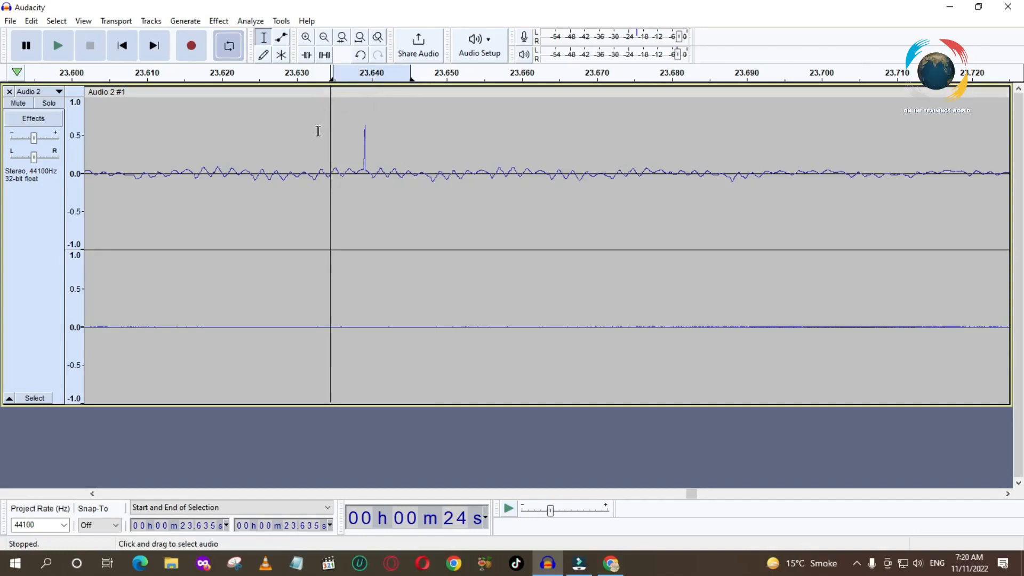
key(space)
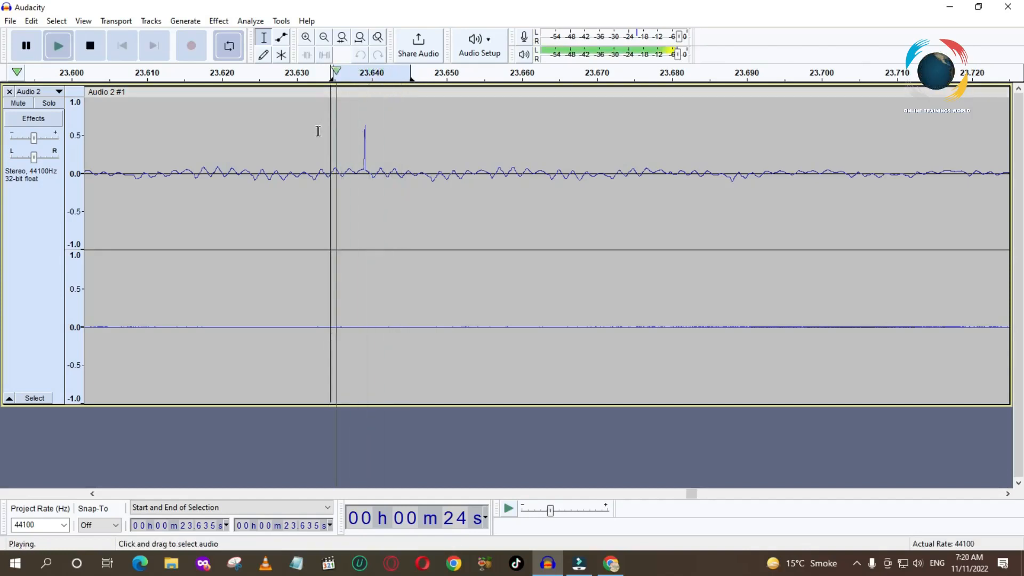
key(space)
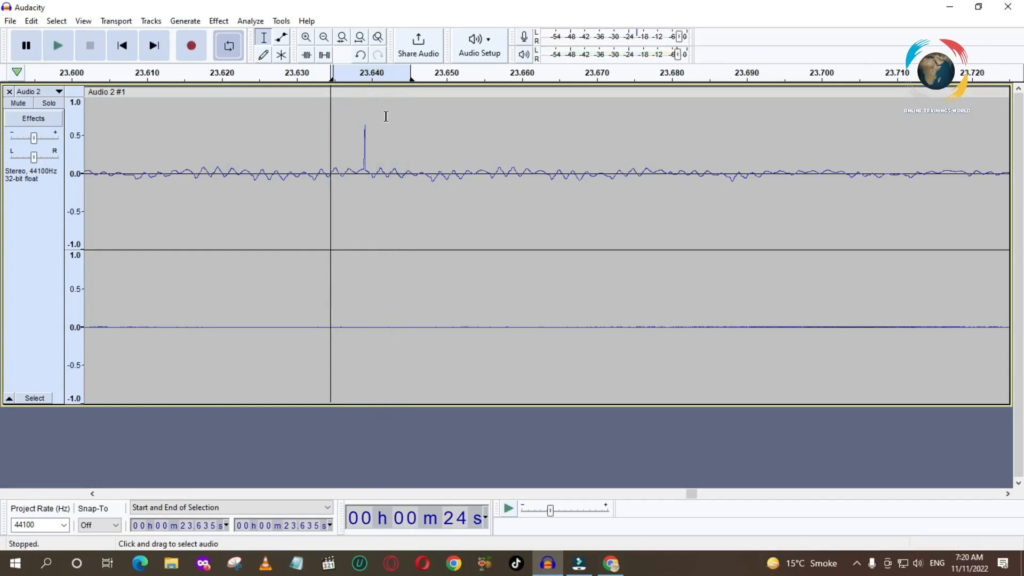
Examine the waveform around the edit cursor at 23.635 seconds and the drawn spike at several zoom levels
click(322, 39)
click(323, 39)
click(307, 39)
click(307, 39)
click(307, 38)
click(307, 39)
click(307, 38)
click(307, 38)
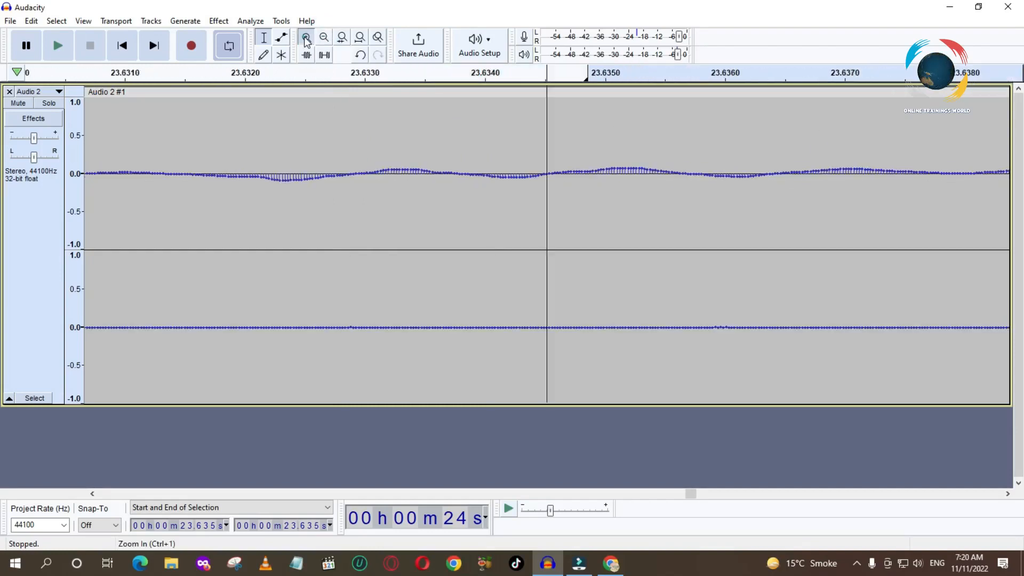
click(307, 38)
click(307, 38)
click(306, 38)
click(306, 38)
click(306, 38)
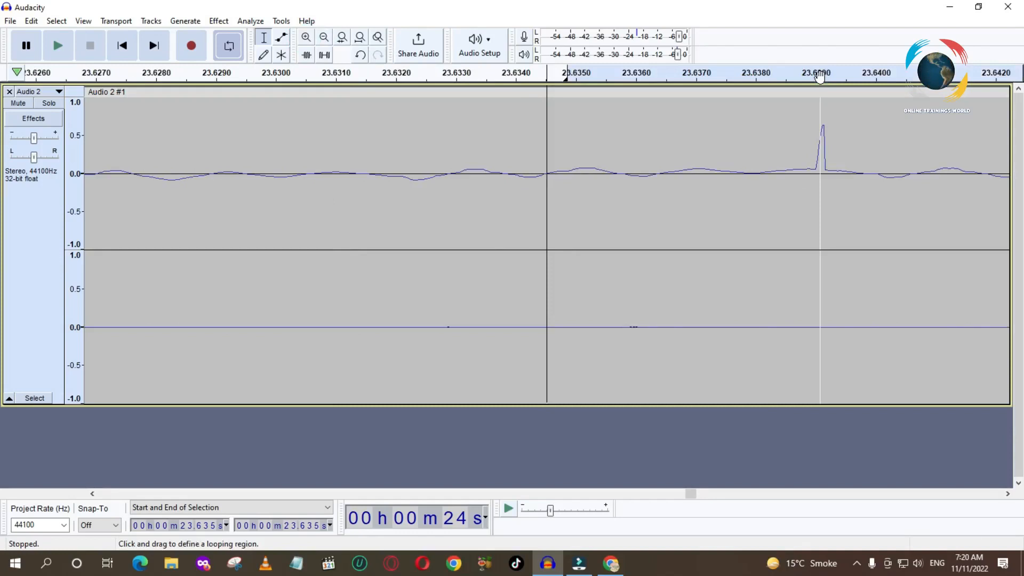
click(819, 79)
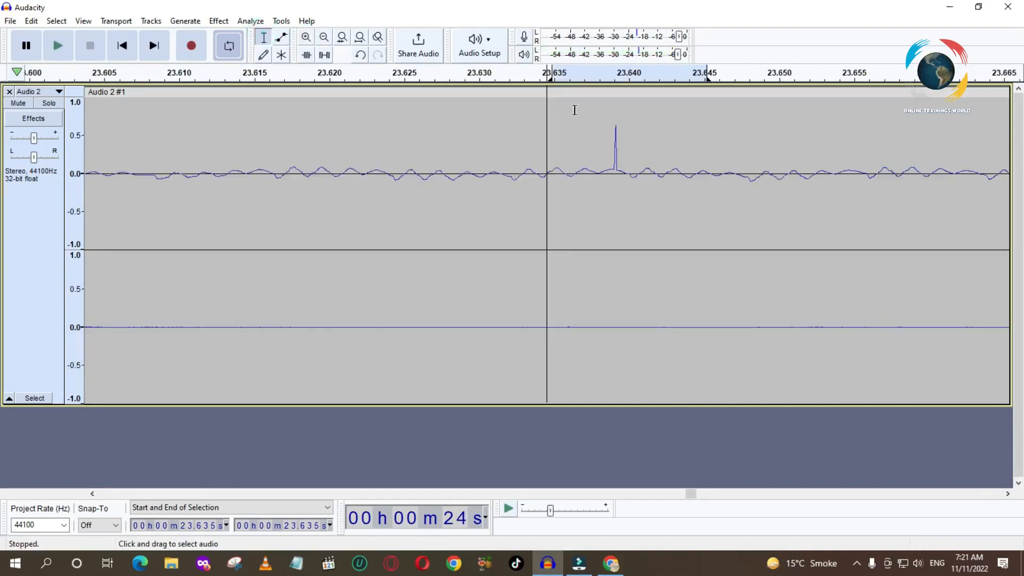
Select the audio around the spike from about 23.636 to 23.643 seconds and fit the selection to the view width
drag(574, 110, 668, 110)
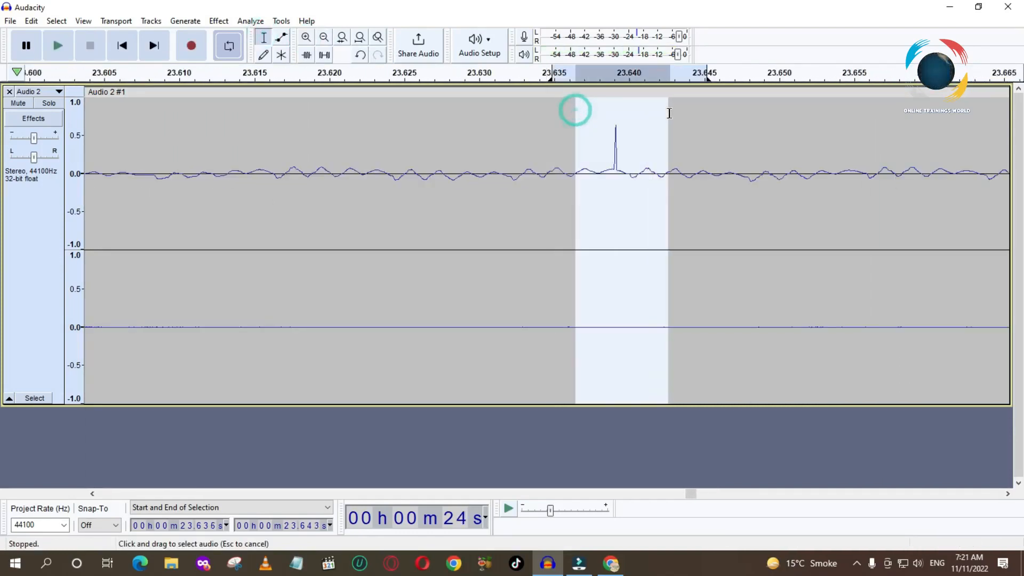
click(307, 39)
click(343, 38)
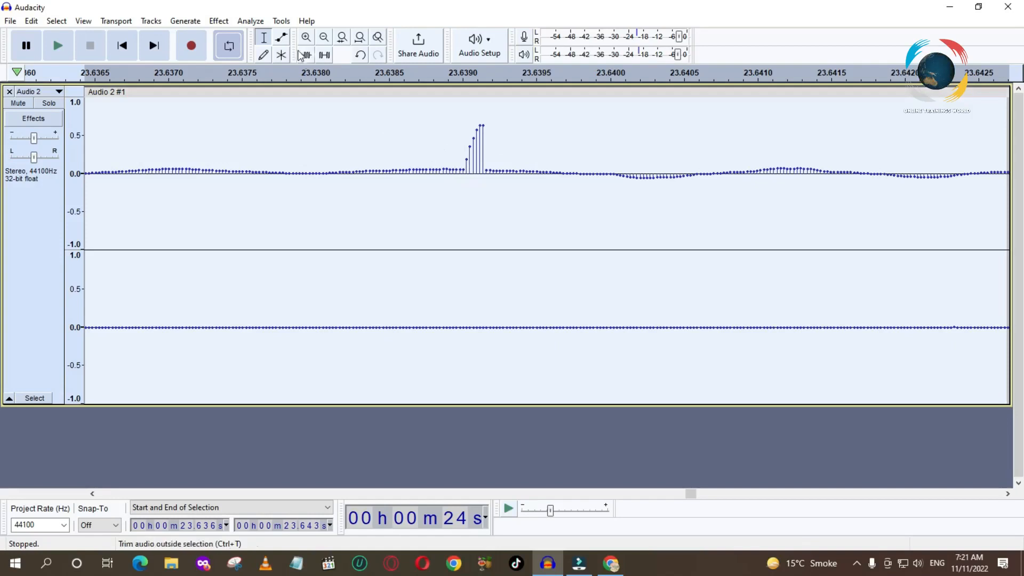
Lower the six raised upper-channel samples at about 23.639 seconds to the level of the surrounding waveform with the Draw tool
click(263, 55)
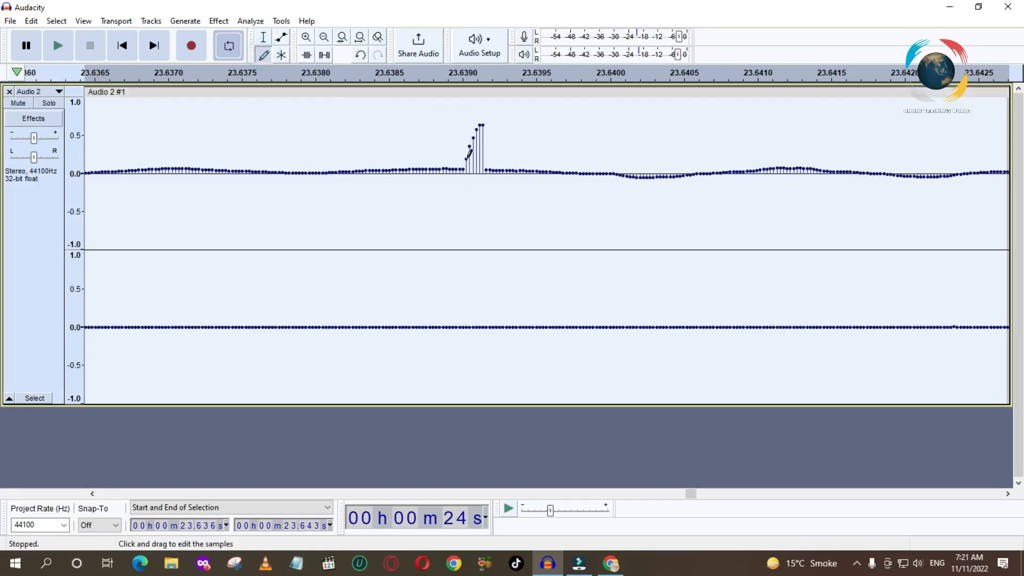
drag(467, 158, 467, 168)
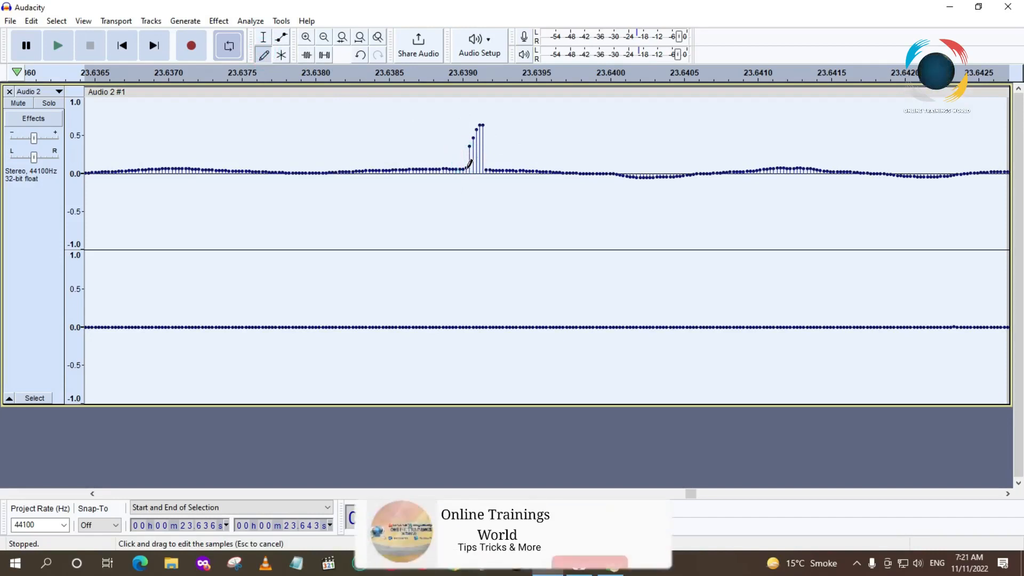
click(305, 37)
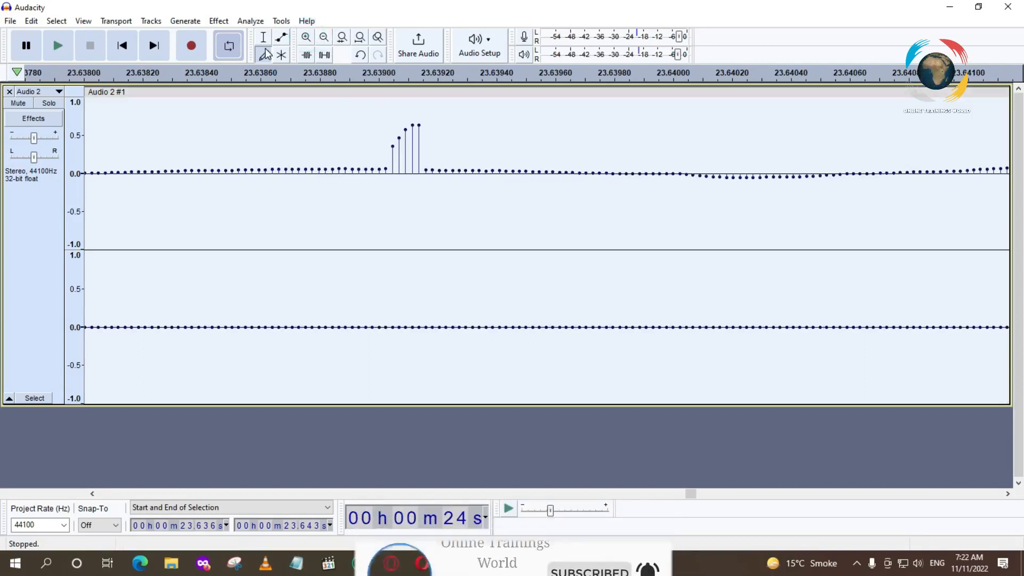
drag(395, 142, 399, 166)
drag(407, 126, 406, 163)
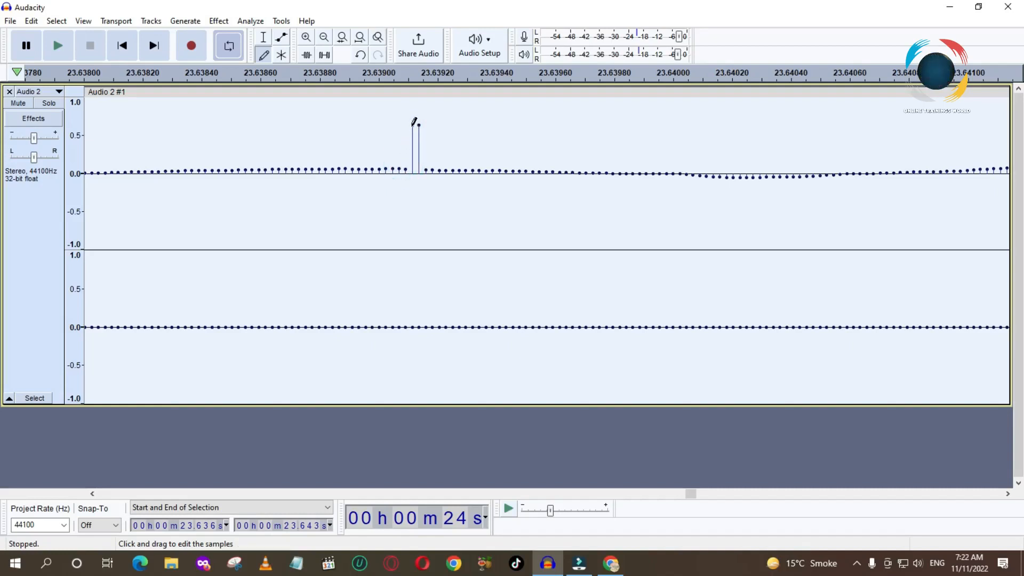
drag(413, 124, 420, 165)
Briefly play the smoothed section around 23.639 seconds within the loop from about 23.635 to 23.645 seconds
click(325, 38)
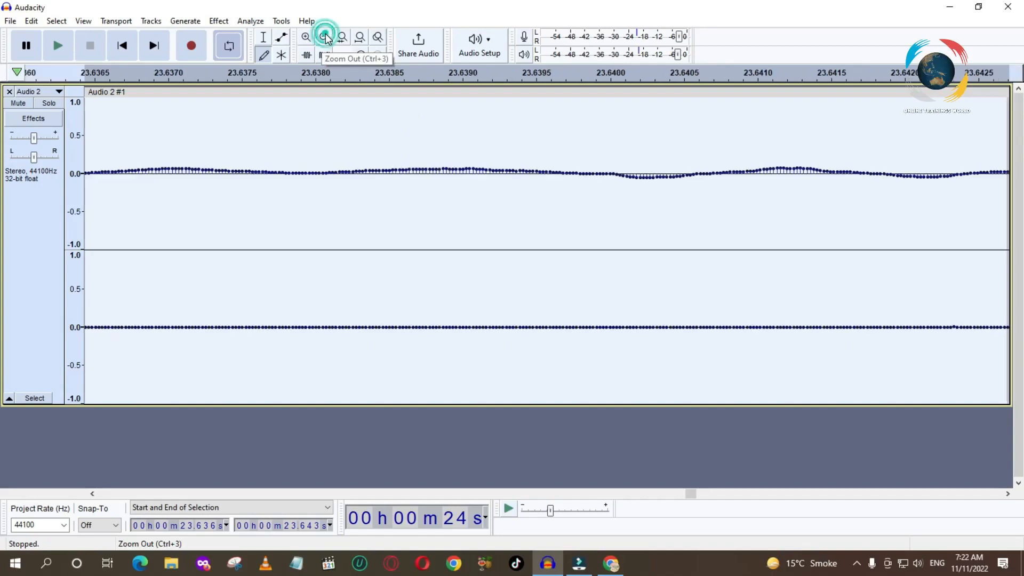
click(325, 38)
click(325, 38)
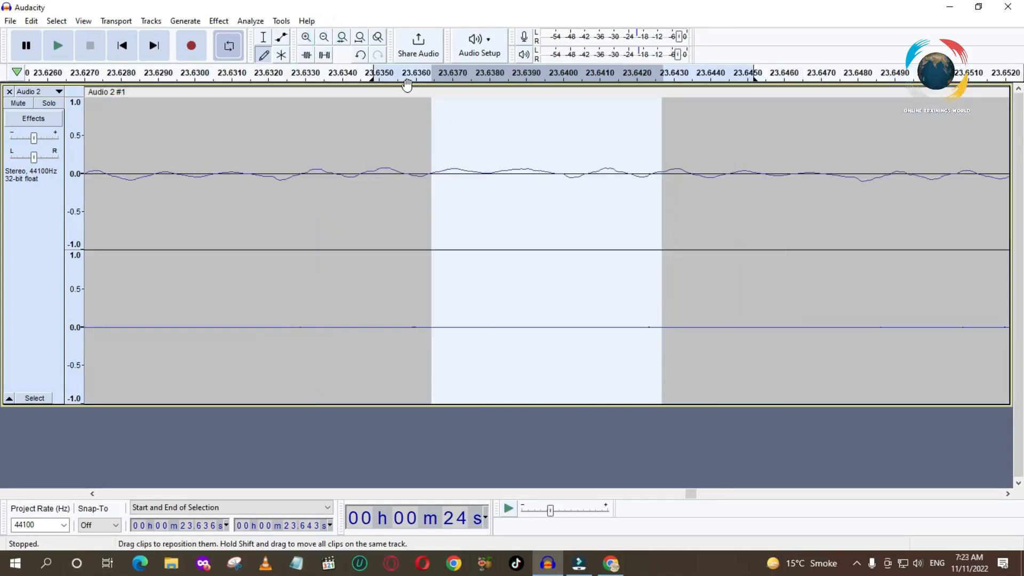
key(space)
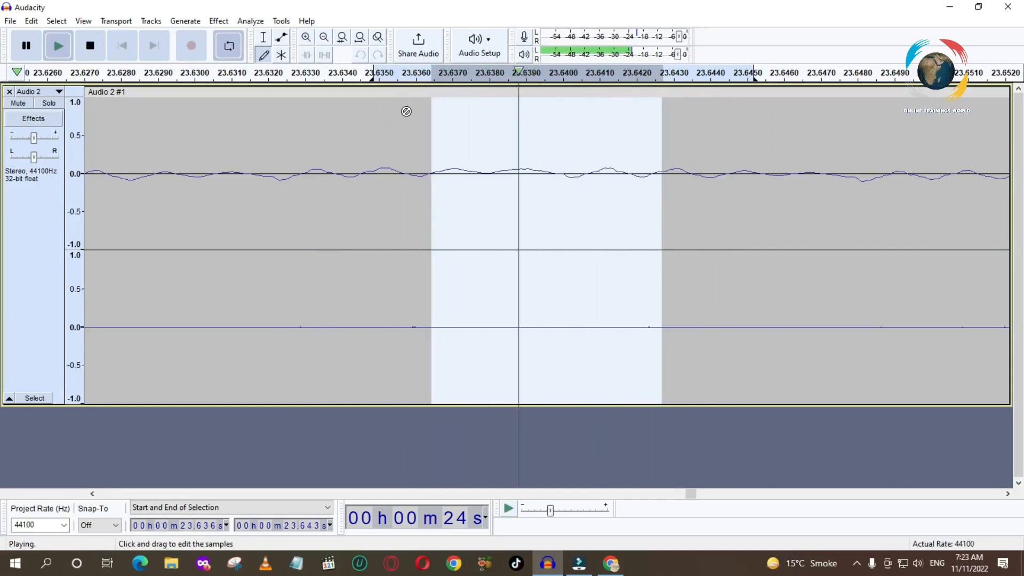
key(space)
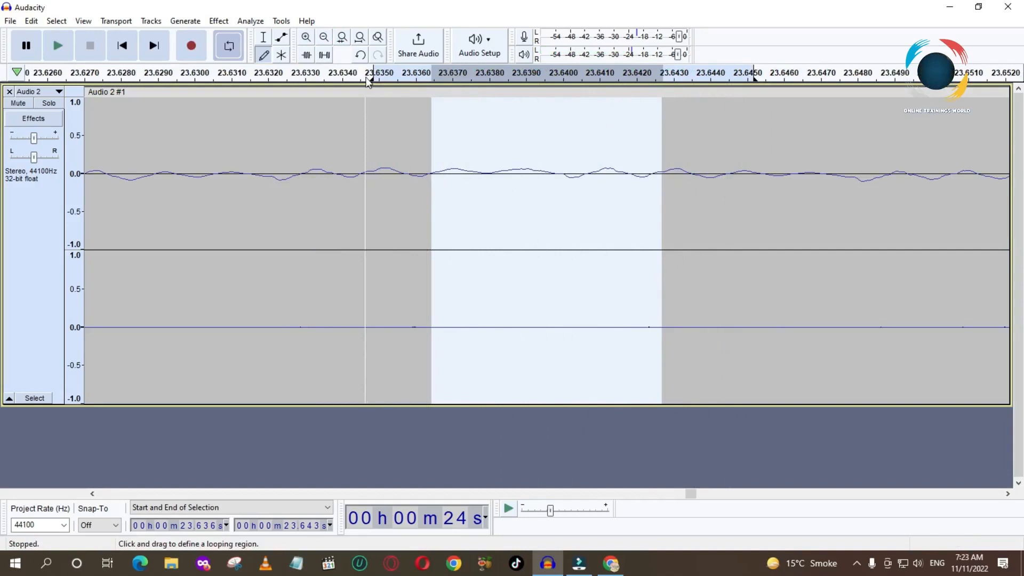
Play the track from about 24.58 seconds and stop it after about 29 seconds
click(322, 38)
click(322, 39)
click(322, 39)
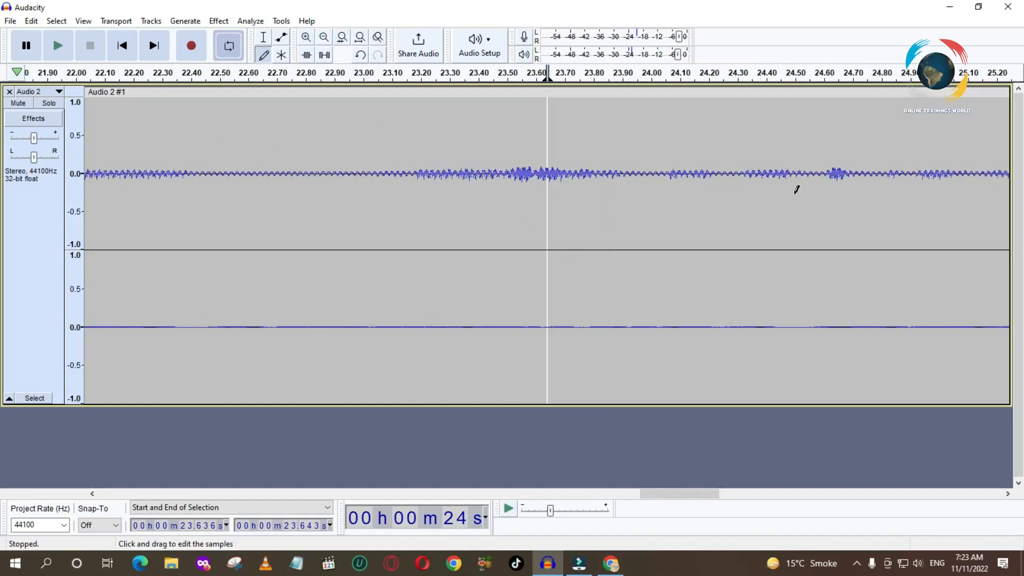
click(820, 75)
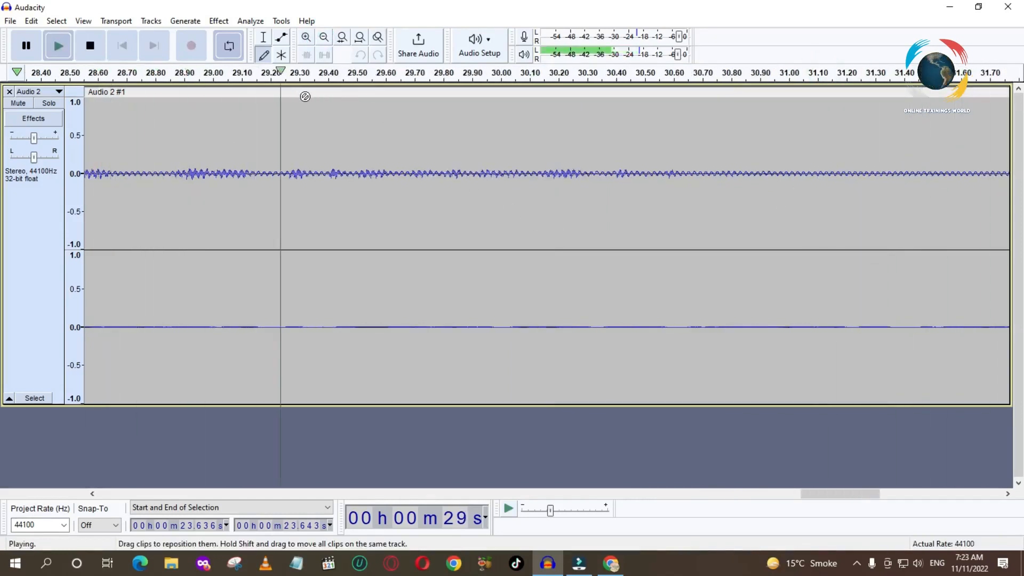
key(space)
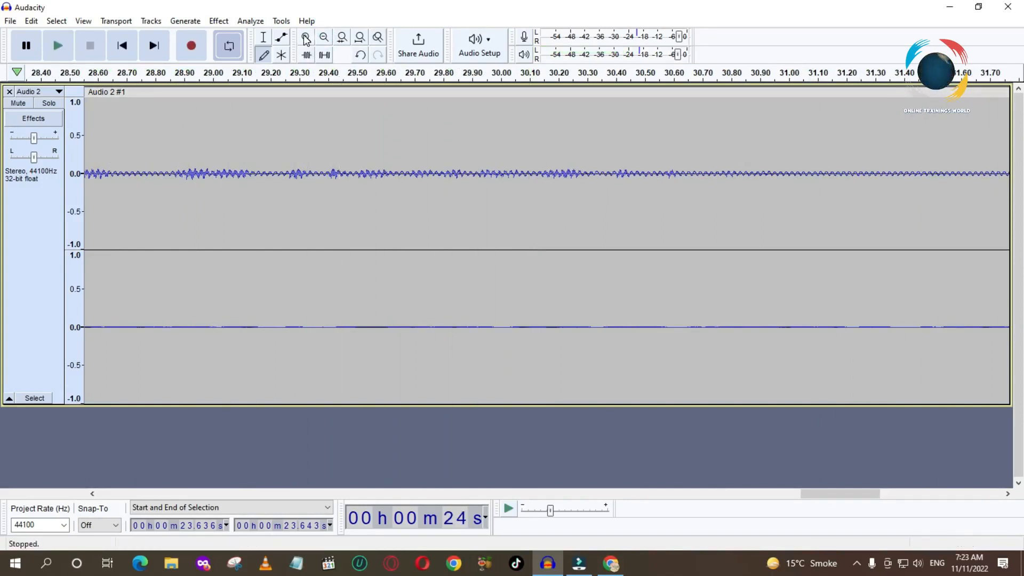
Select the audio from 29.366 to 29.673 seconds with the Selection tool and fit the selection to the view width
click(263, 36)
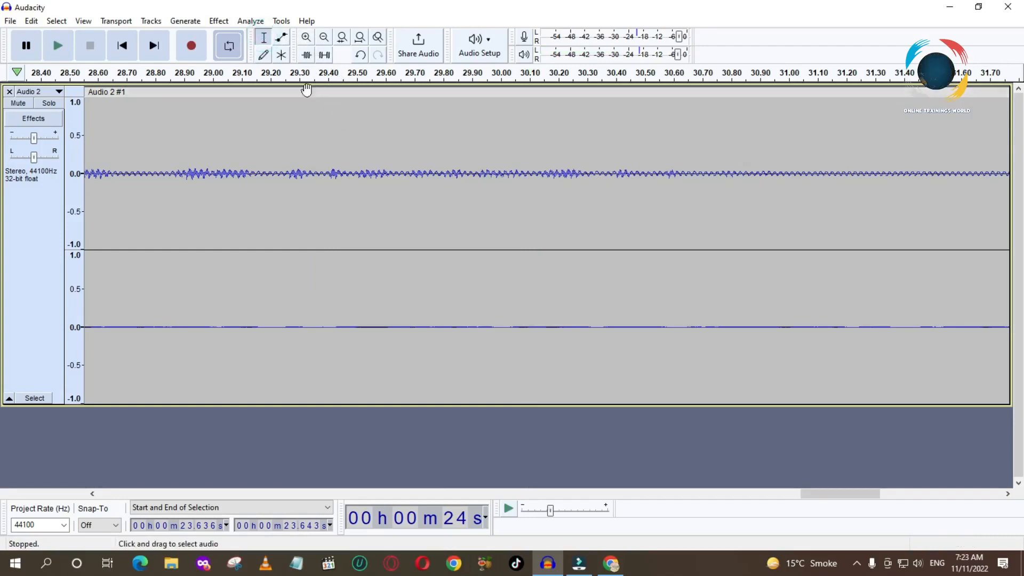
drag(318, 112, 406, 113)
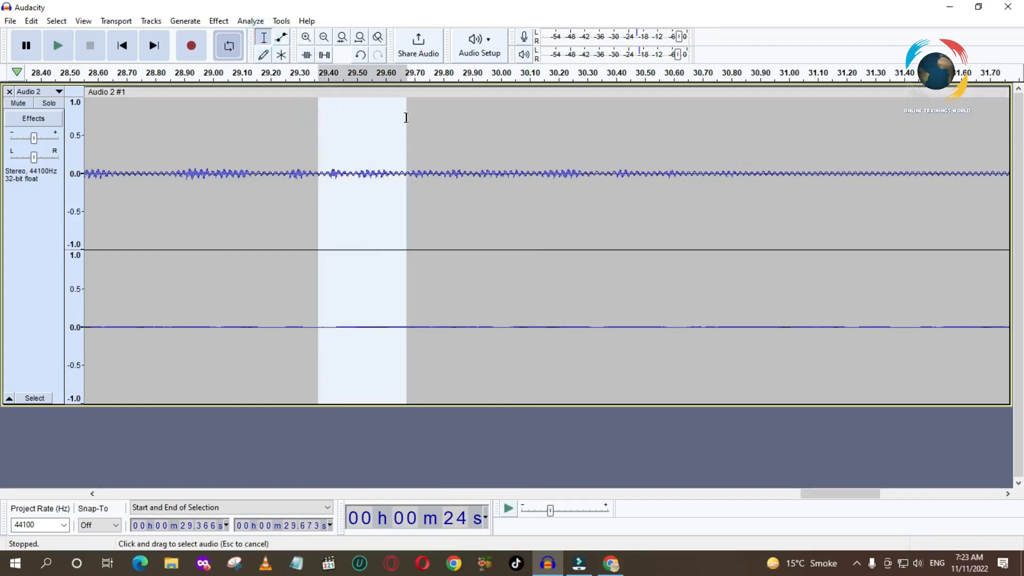
click(342, 38)
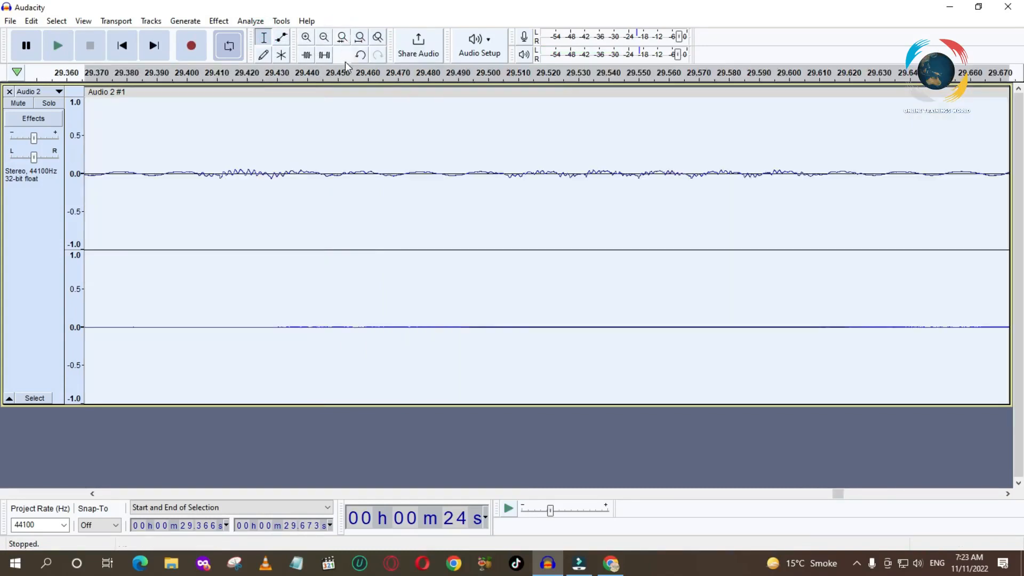
Examine the selected audio from single samples at about 29.5197 seconds out to a view of about 27.5 to 31.5 seconds
click(308, 38)
click(308, 38)
click(308, 38)
click(307, 38)
click(307, 37)
click(308, 38)
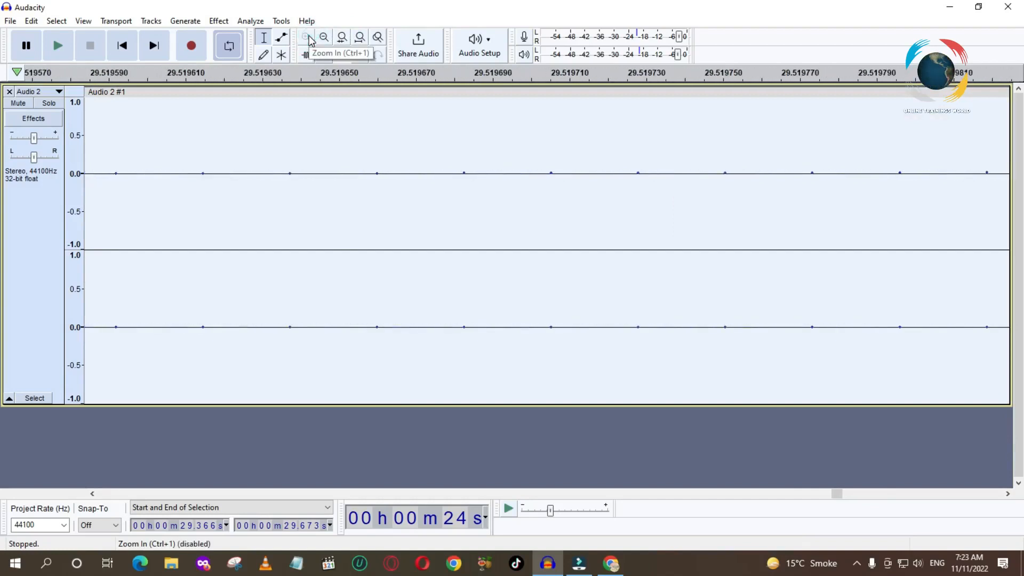
click(323, 40)
click(323, 40)
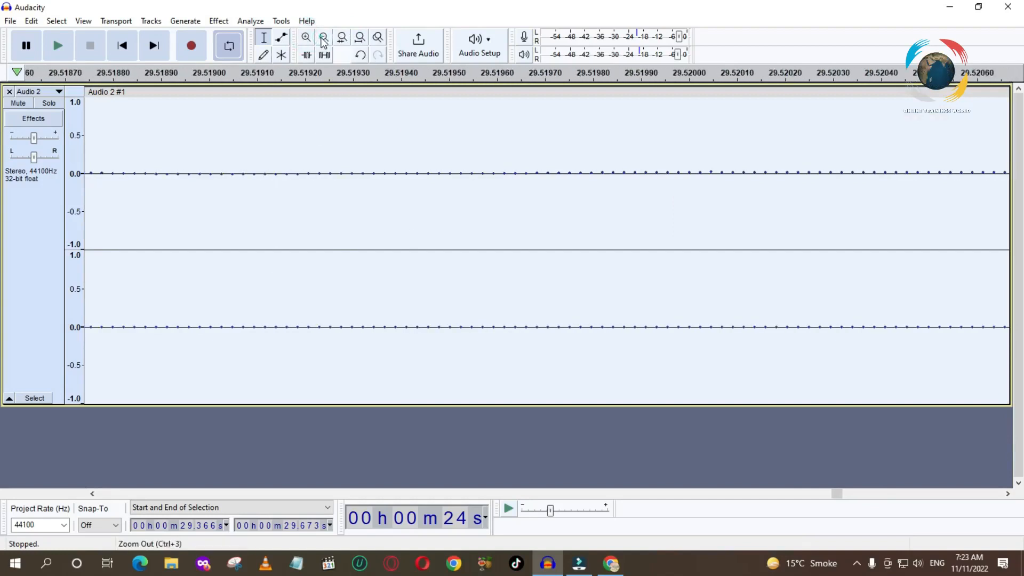
click(323, 40)
click(323, 40)
click(323, 40)
click(323, 40)
click(322, 40)
click(323, 40)
click(323, 38)
click(323, 39)
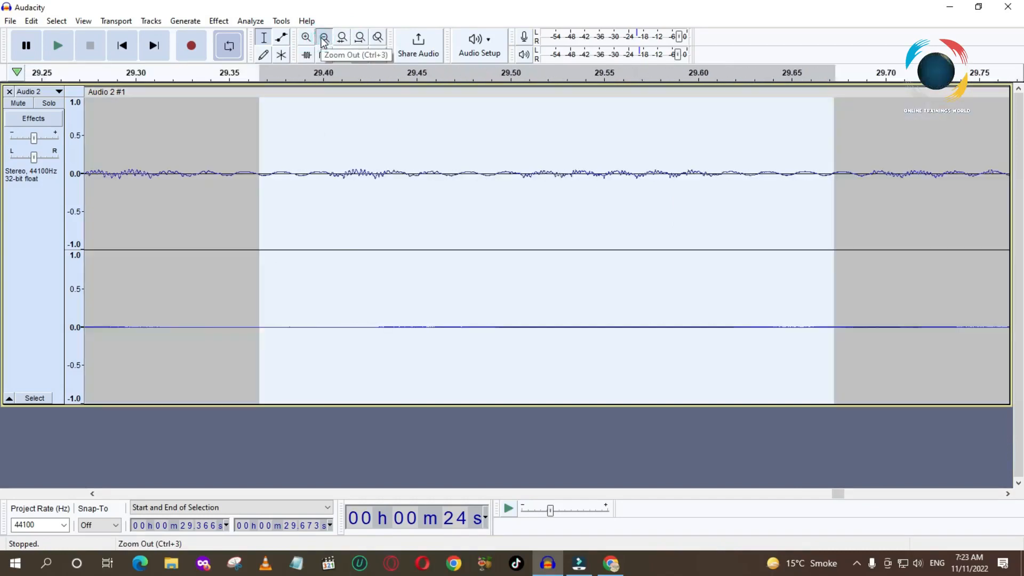
click(323, 38)
click(323, 38)
click(323, 39)
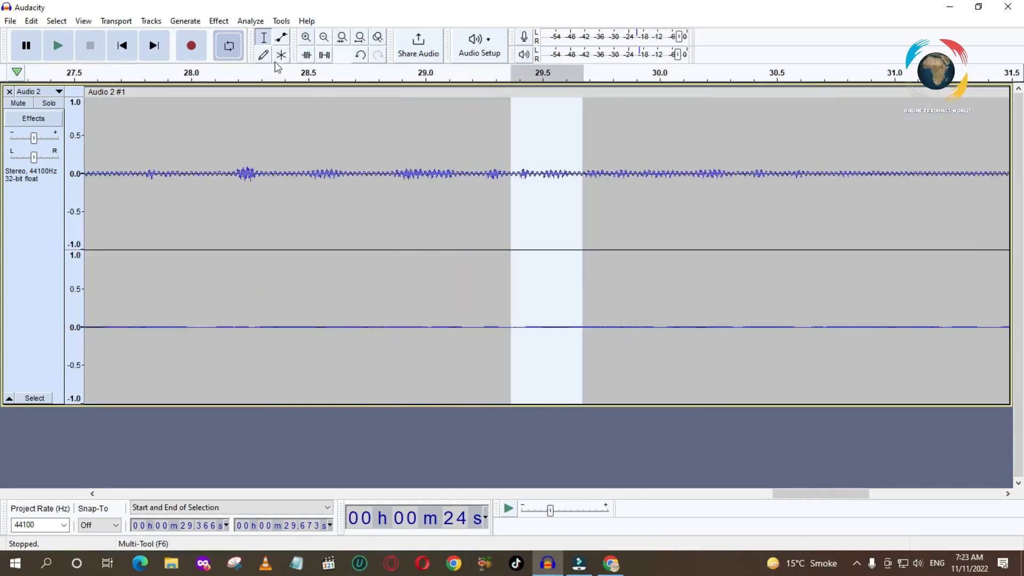